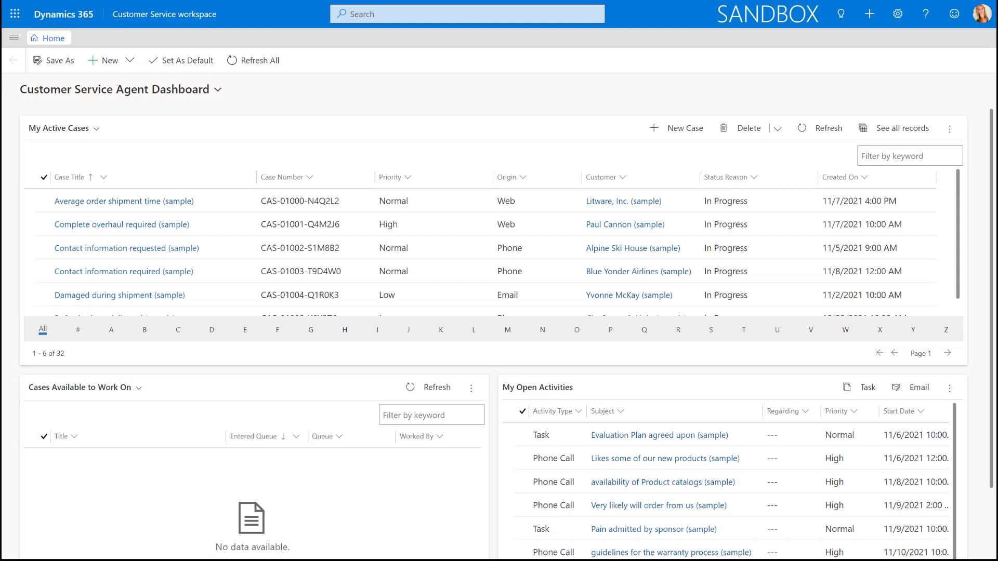
Step: Open the "Average order shipment time (sample)" case and examine its Account Information section, from account name through Address 1
{"action": "left_click", "coordinate": [129, 202]}
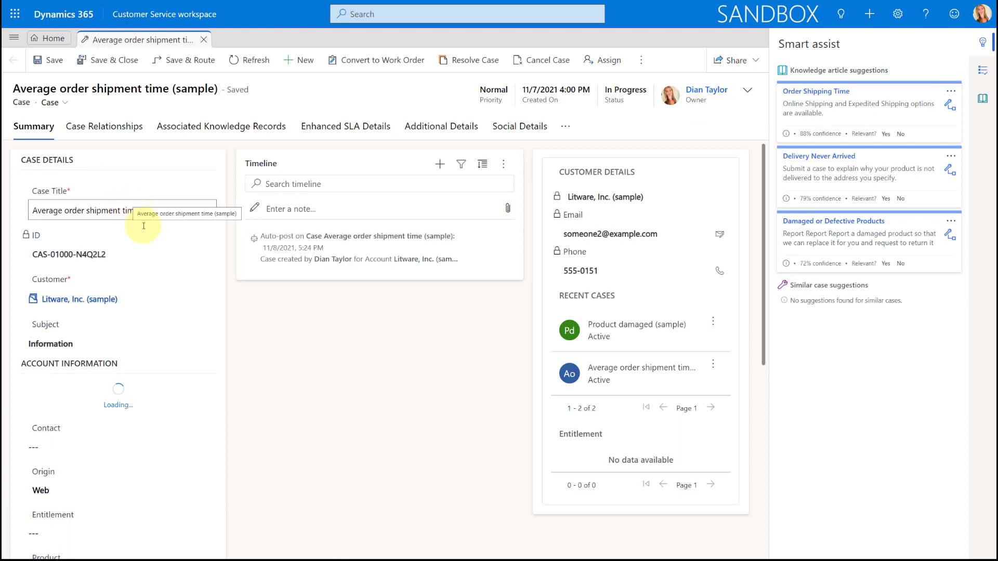
{"action": "scroll", "coordinate": [126, 302], "scroll_direction": "down", "scroll_amount": 2}
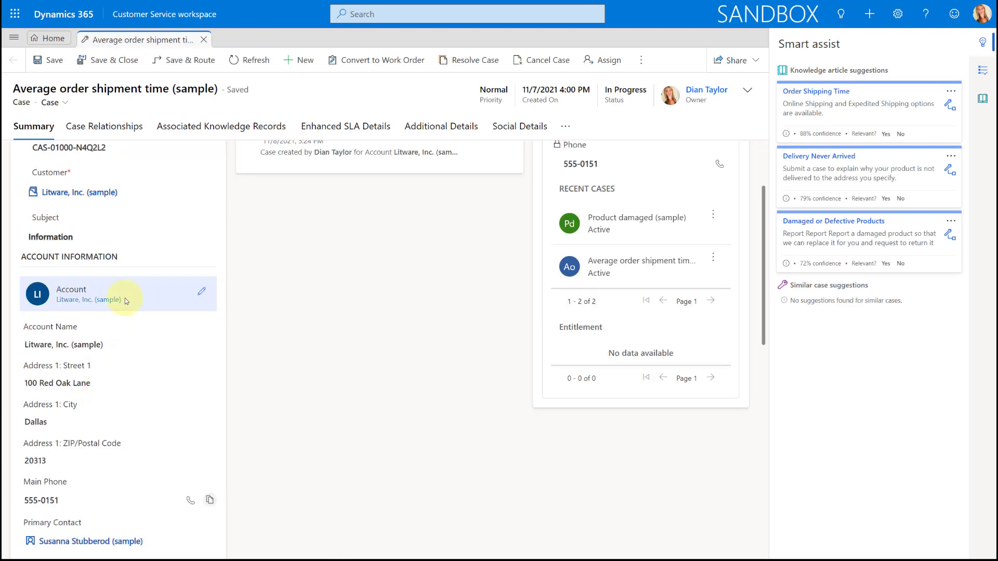
{"action": "scroll", "coordinate": [245, 274], "scroll_direction": "down", "scroll_amount": 2}
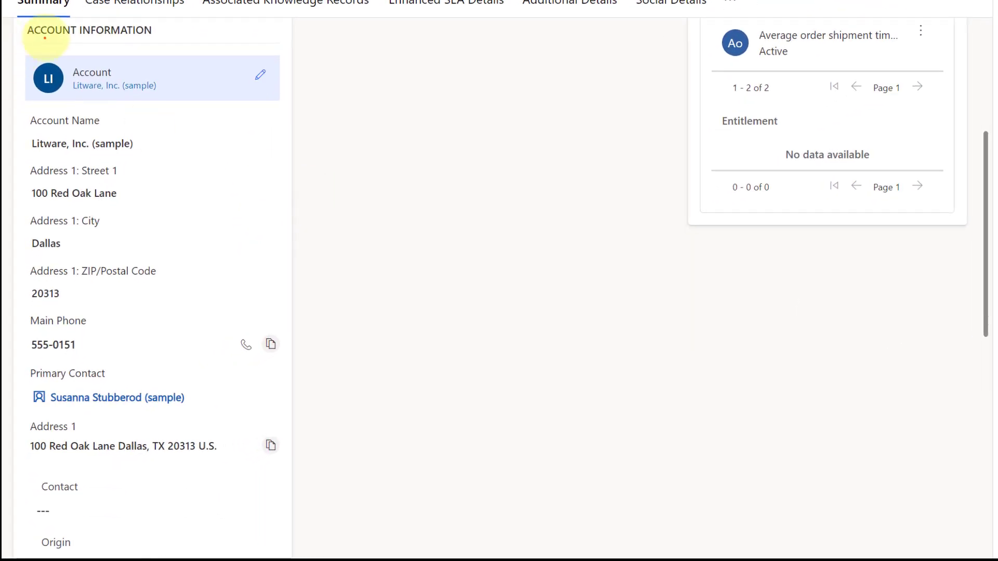
{"action": "mouse_move", "coordinate": [20, 47]}
{"action": "left_mouse_down"}
{"action": "mouse_move", "coordinate": [275, 65]}
{"action": "mouse_move", "coordinate": [289, 182]}
{"action": "mouse_move", "coordinate": [263, 462]}
{"action": "mouse_move", "coordinate": [134, 458]}
{"action": "mouse_move", "coordinate": [12, 435]}
{"action": "mouse_move", "coordinate": [46, 122]}
{"action": "mouse_move", "coordinate": [22, 48]}
{"action": "left_mouse_up"}
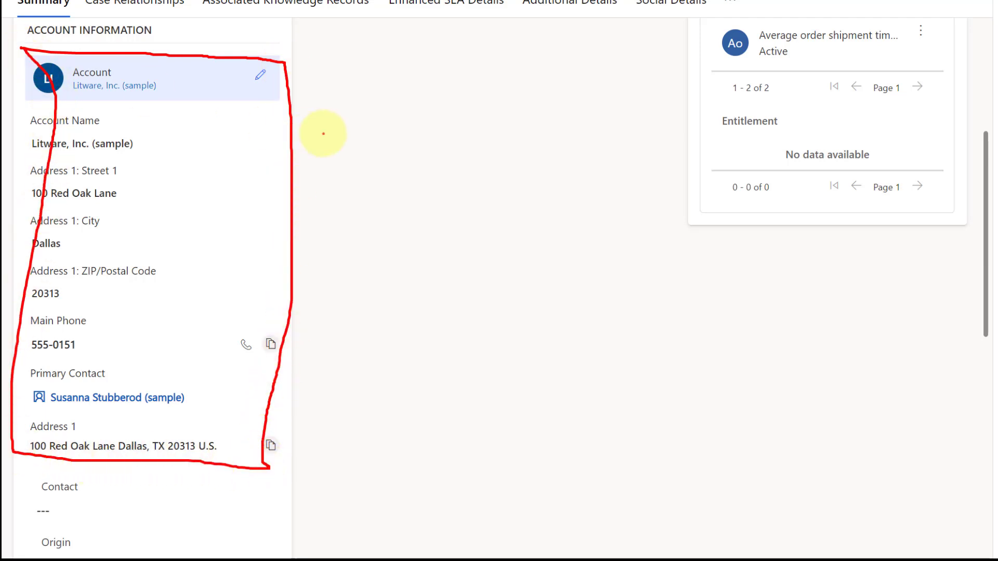
{"action": "key", "text": "Escape"}
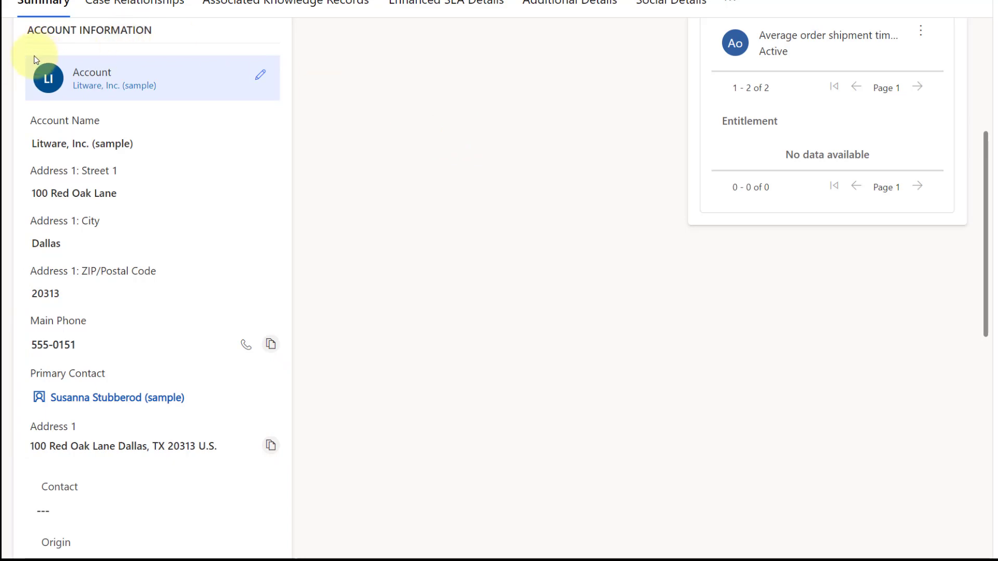
{"action": "left_click_drag", "start_coordinate": [21, 50], "coordinate": [89, 50]}
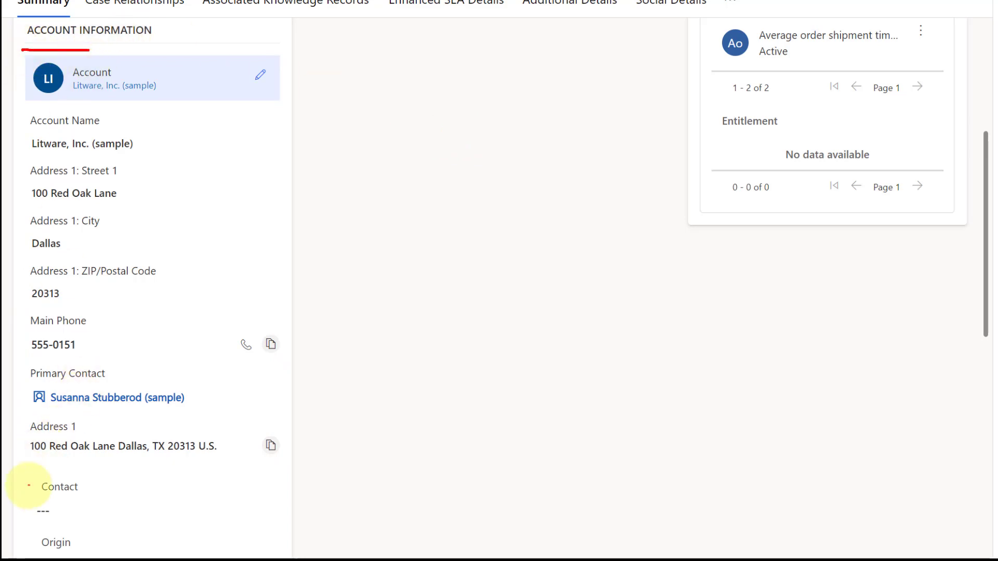
{"action": "left_click_drag", "start_coordinate": [23, 460], "coordinate": [166, 463]}
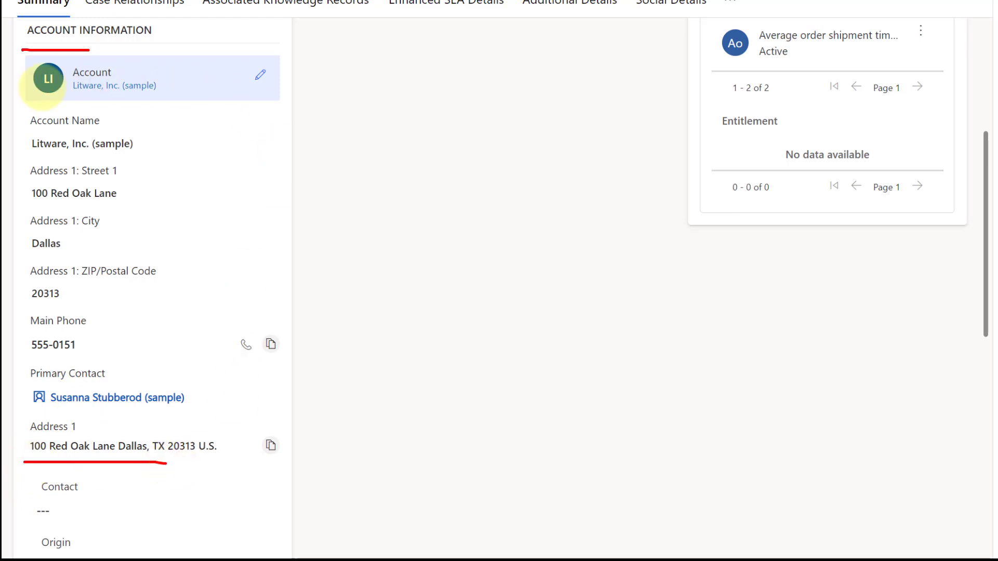
{"action": "key", "text": "Escape"}
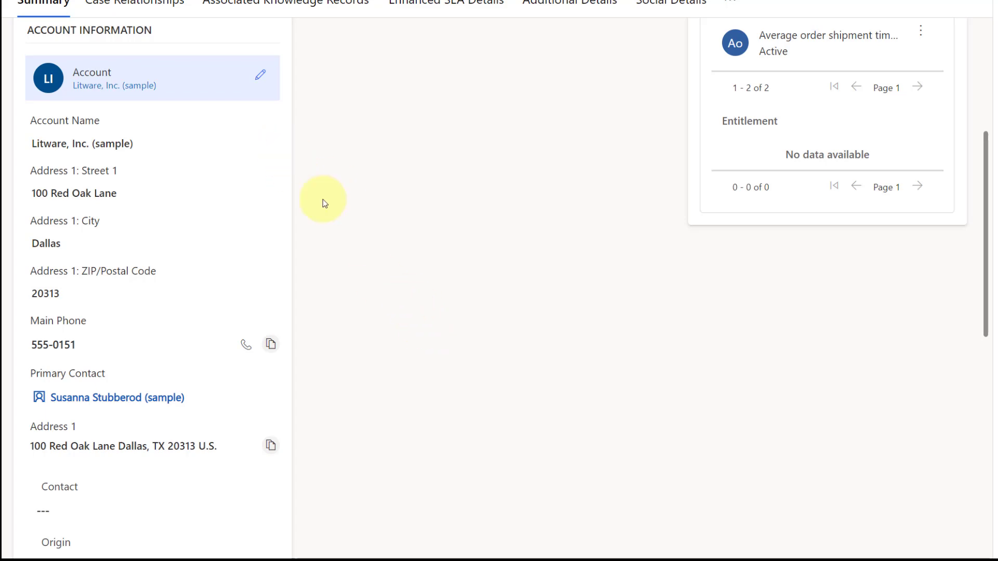
{"action": "scroll", "coordinate": [335, 215], "scroll_direction": "up", "scroll_amount": 4}
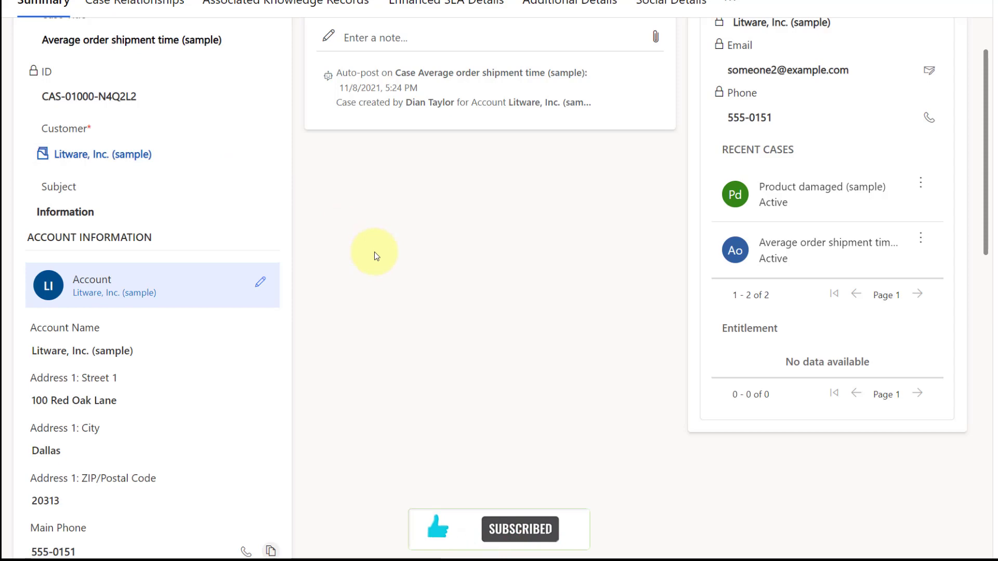
{"action": "scroll", "coordinate": [374, 272], "scroll_direction": "down", "scroll_amount": 4}
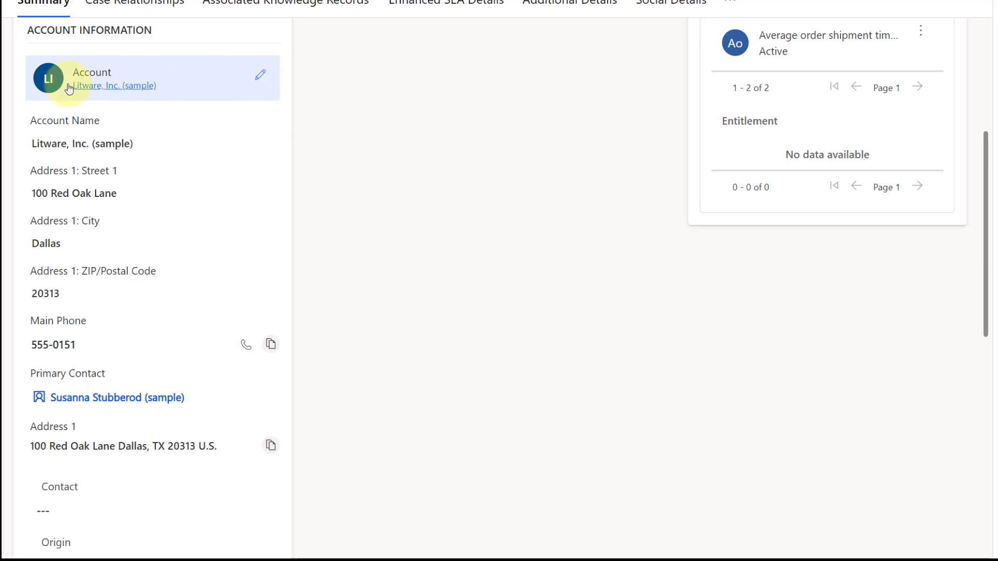
Step: Open the account details for inline editing on the case, review the editable name, phone and address fields, and save the account
{"action": "left_click", "coordinate": [255, 79]}
{"action": "left_click_drag", "start_coordinate": [136, 149], "coordinate": [30, 145]}
{"action": "left_click", "coordinate": [87, 145]}
{"action": "left_click", "coordinate": [179, 144], "text": "shift"}
{"action": "left_click", "coordinate": [178, 145]}
{"action": "scroll", "coordinate": [115, 357], "scroll_direction": "down", "scroll_amount": 5}
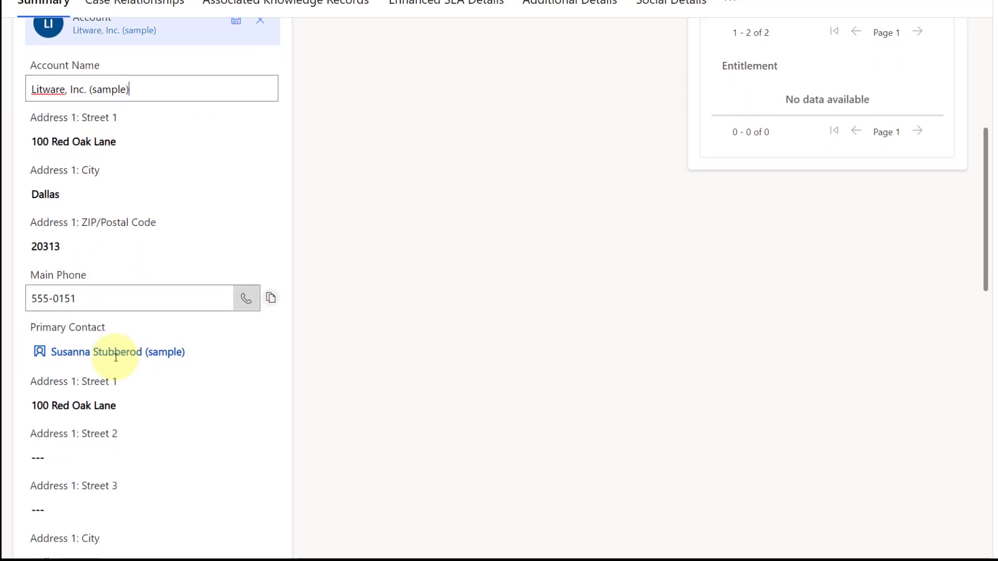
{"action": "scroll", "coordinate": [75, 444], "scroll_direction": "down", "scroll_amount": 1}
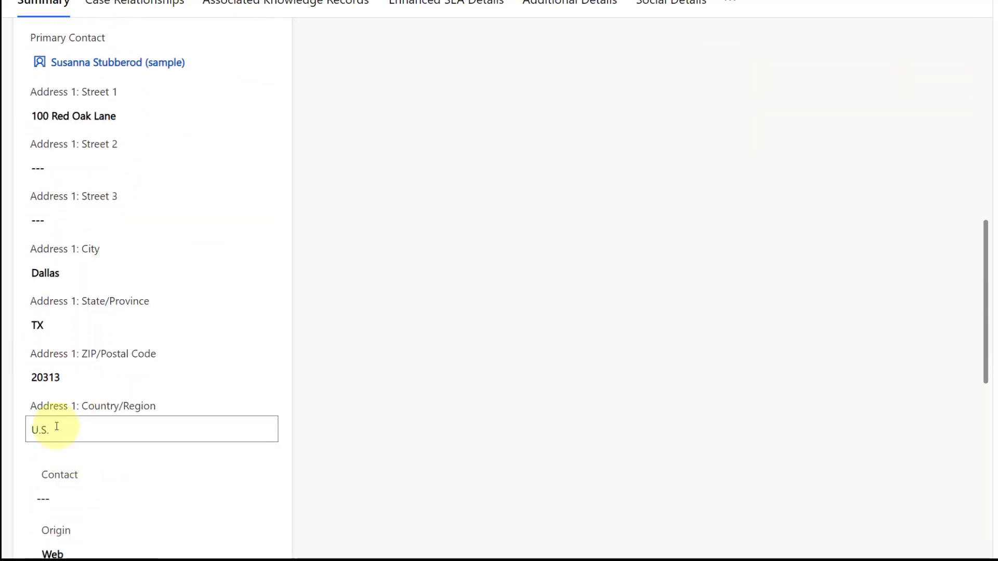
{"action": "scroll", "coordinate": [67, 396], "scroll_direction": "up", "scroll_amount": 5}
{"action": "scroll", "coordinate": [67, 397], "scroll_direction": "up", "scroll_amount": 1}
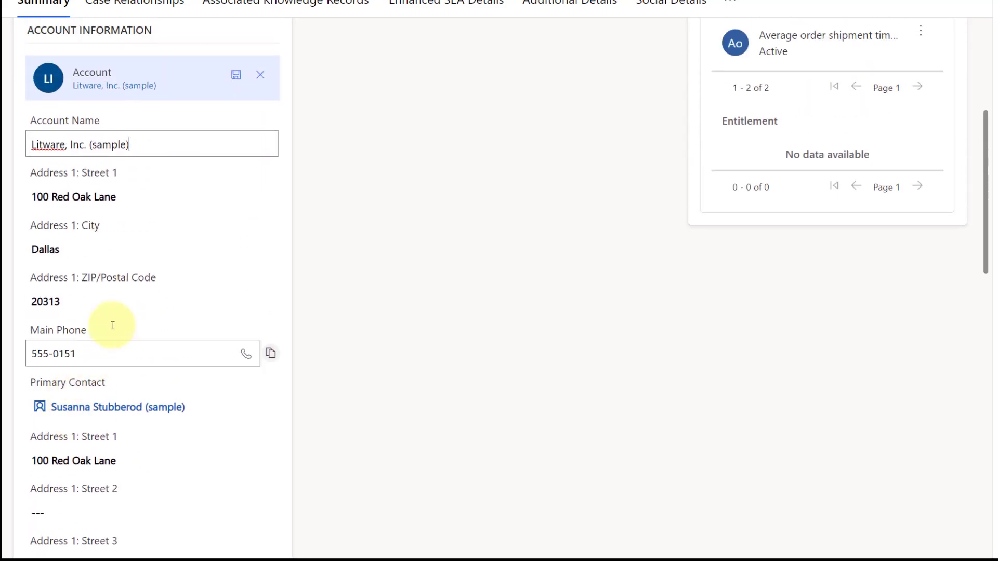
{"action": "left_click", "coordinate": [236, 79]}
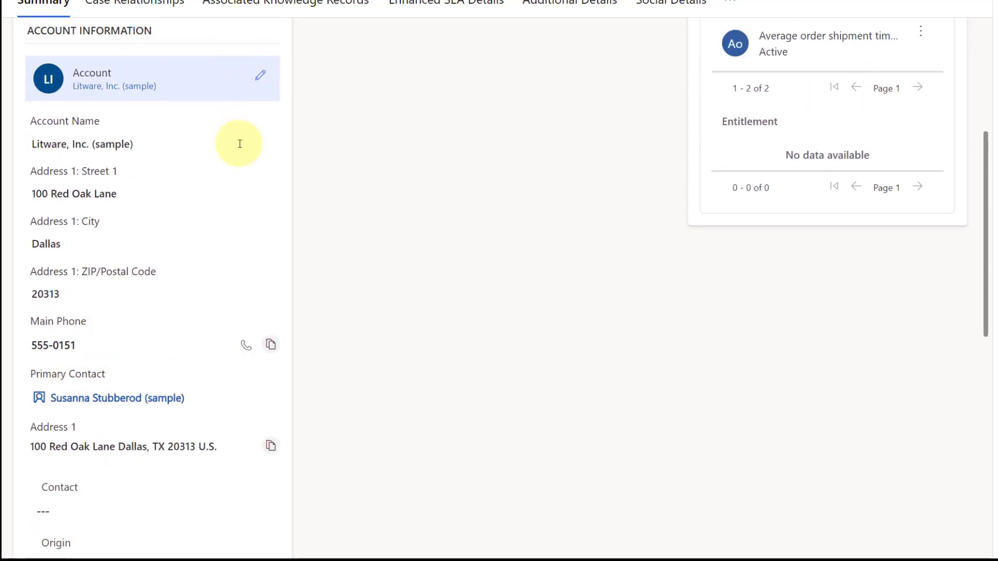
Step: Replace the case's customer account with the first contact offered in the customer lookup
{"action": "scroll", "coordinate": [239, 146], "scroll_direction": "up", "scroll_amount": 4}
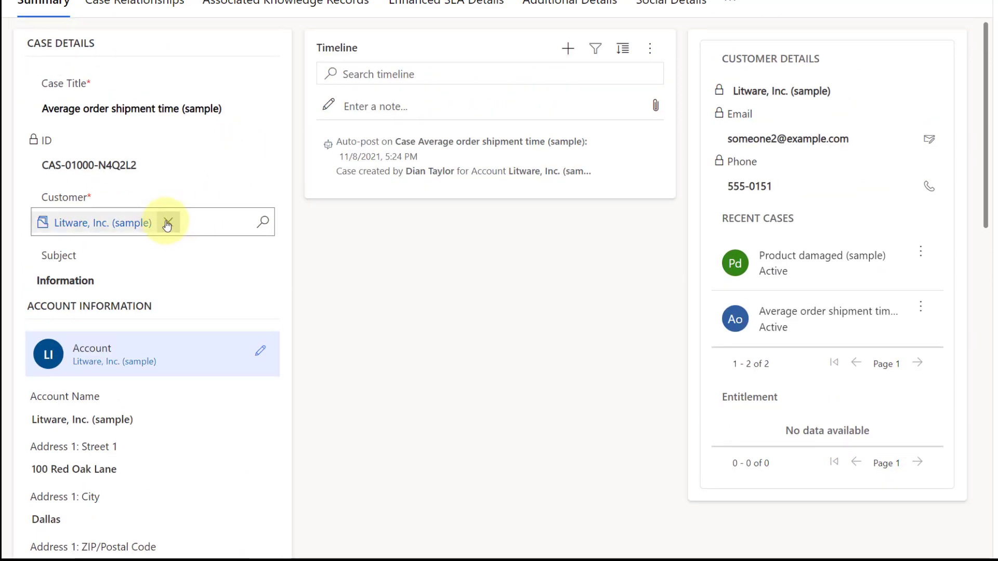
{"action": "left_click", "coordinate": [172, 220]}
{"action": "left_click", "coordinate": [255, 222]}
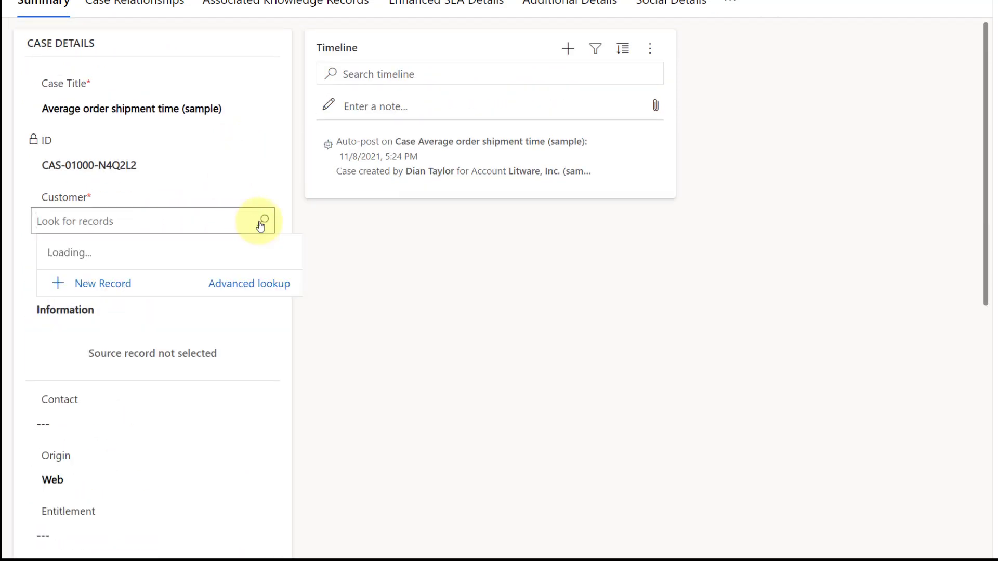
{"action": "left_click", "coordinate": [182, 249]}
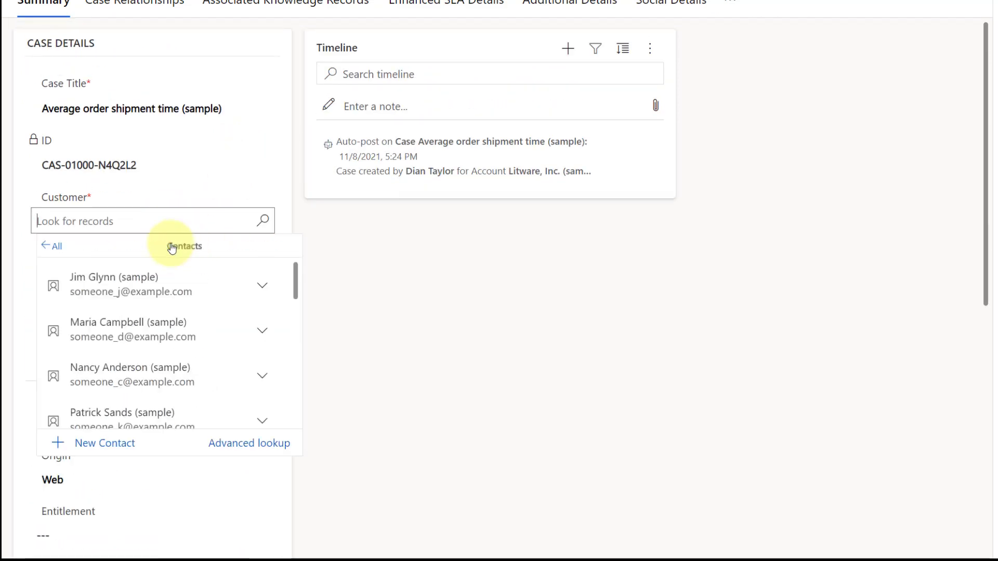
{"action": "left_click", "coordinate": [122, 285]}
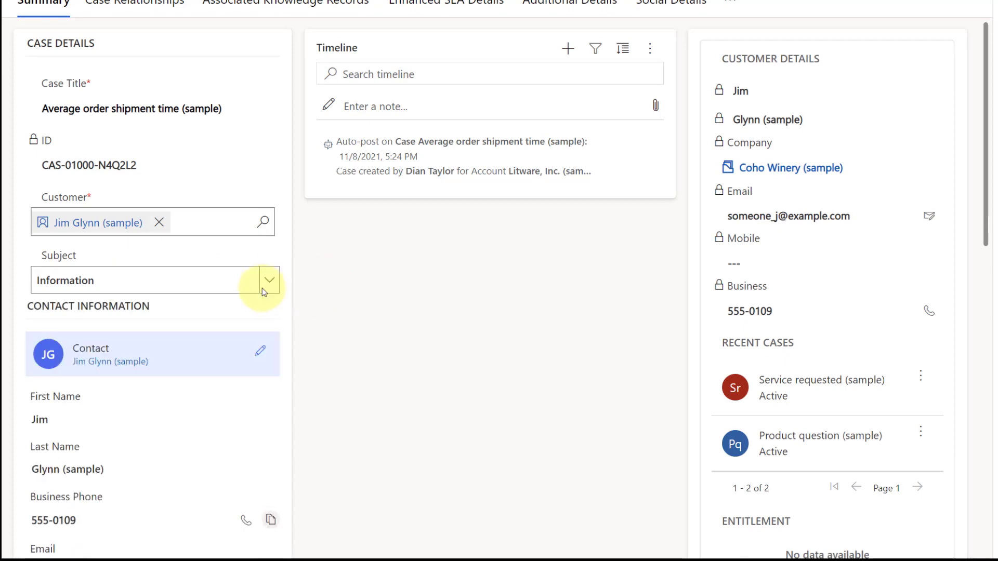
Step: Examine the case's Contact Information section for the selected customer, from first name through Address 1
{"action": "scroll", "coordinate": [262, 289], "scroll_direction": "down", "scroll_amount": 4}
{"action": "scroll", "coordinate": [262, 289], "scroll_direction": "down", "scroll_amount": 1}
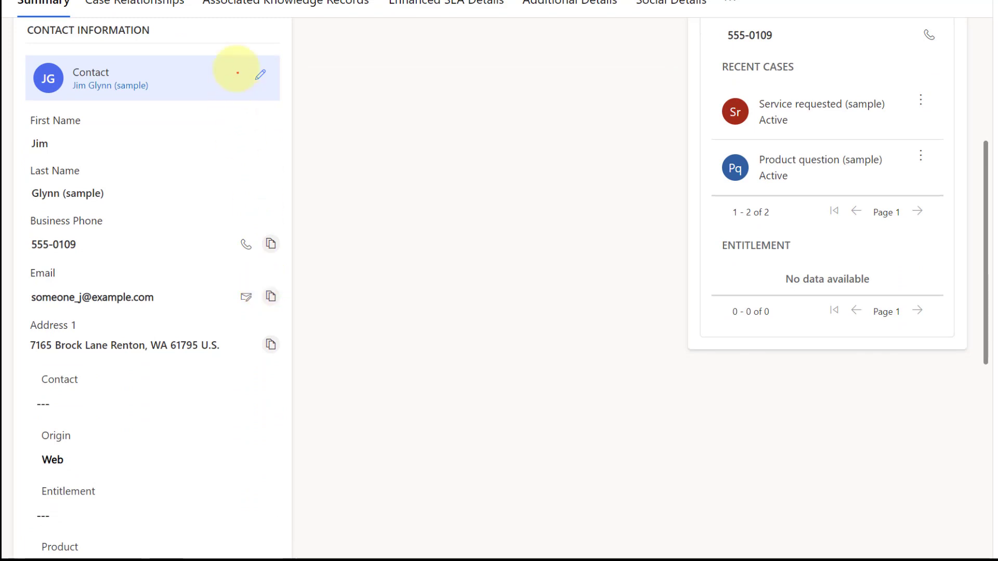
{"action": "mouse_move", "coordinate": [37, 44]}
{"action": "left_mouse_down"}
{"action": "mouse_move", "coordinate": [19, 49]}
{"action": "mouse_move", "coordinate": [16, 86]}
{"action": "left_mouse_up"}
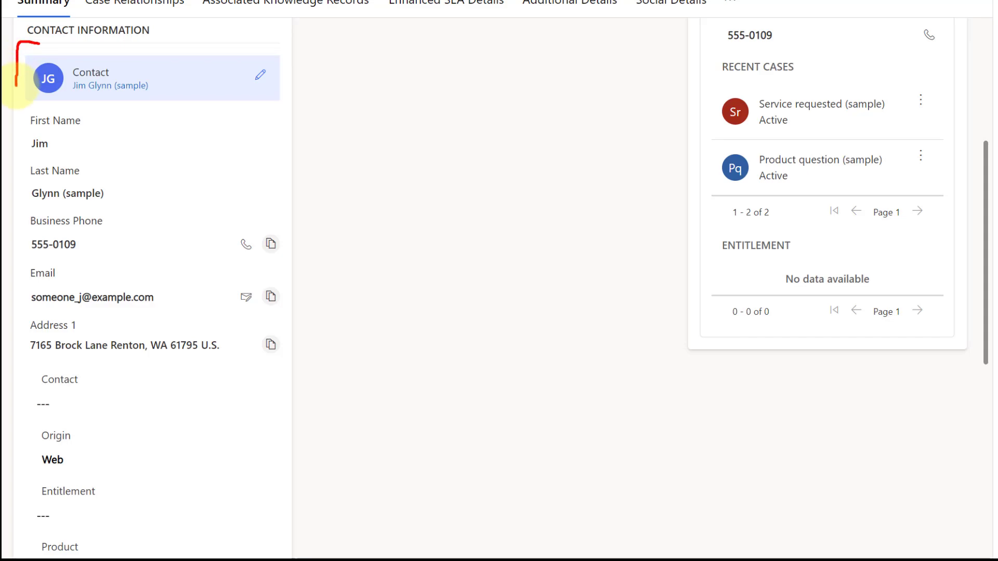
{"action": "mouse_move", "coordinate": [187, 362]}
{"action": "left_mouse_down"}
{"action": "mouse_move", "coordinate": [224, 365]}
{"action": "mouse_move", "coordinate": [286, 338]}
{"action": "mouse_move", "coordinate": [290, 323]}
{"action": "left_mouse_up"}
{"action": "key", "text": "Escape"}
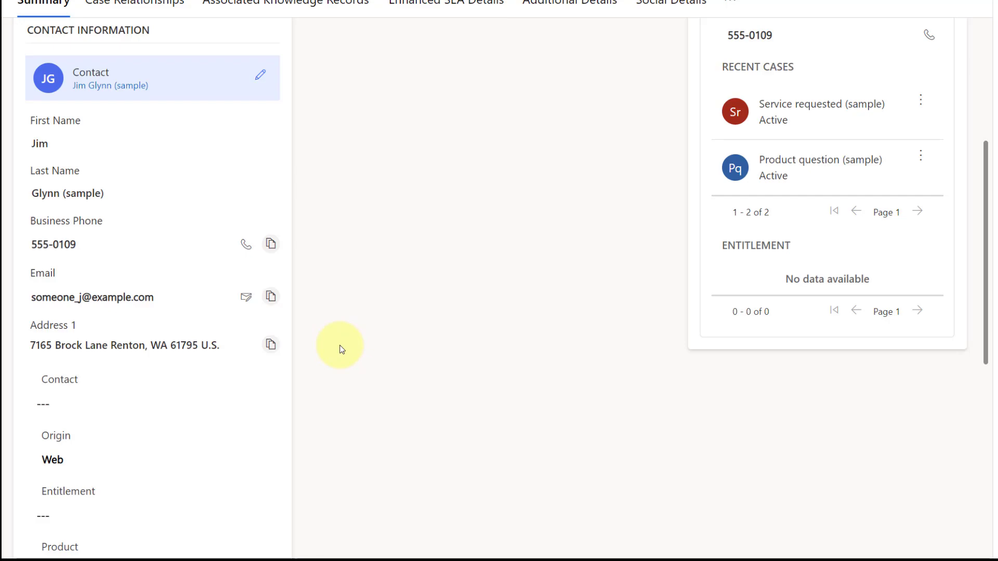
{"action": "scroll", "coordinate": [323, 347], "scroll_direction": "up", "scroll_amount": 1}
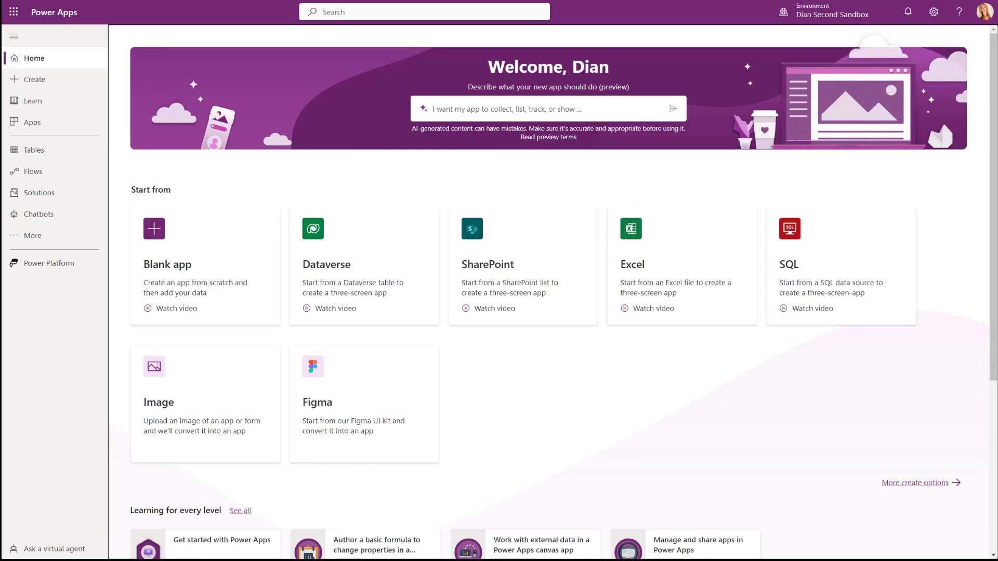
Step: Switch to Power Apps and open the list of forms for the Account table
{"action": "left_click", "coordinate": [34, 150]}
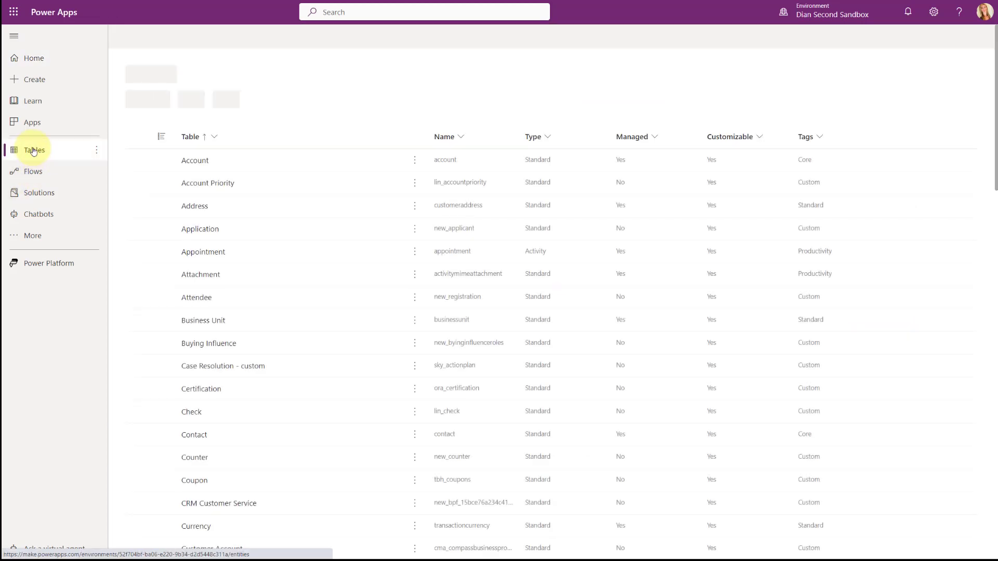
{"action": "left_click", "coordinate": [195, 162]}
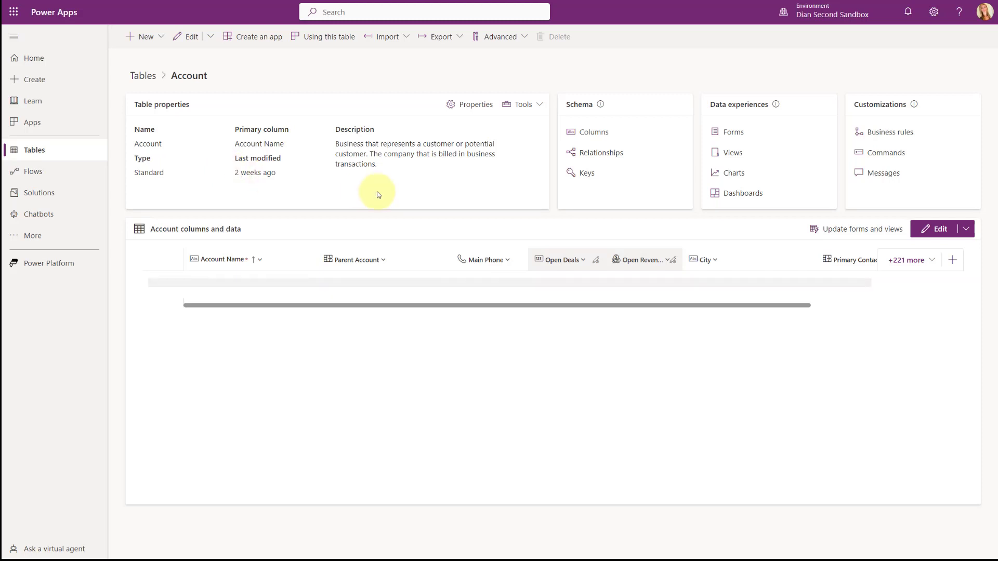
{"action": "left_click", "coordinate": [731, 132]}
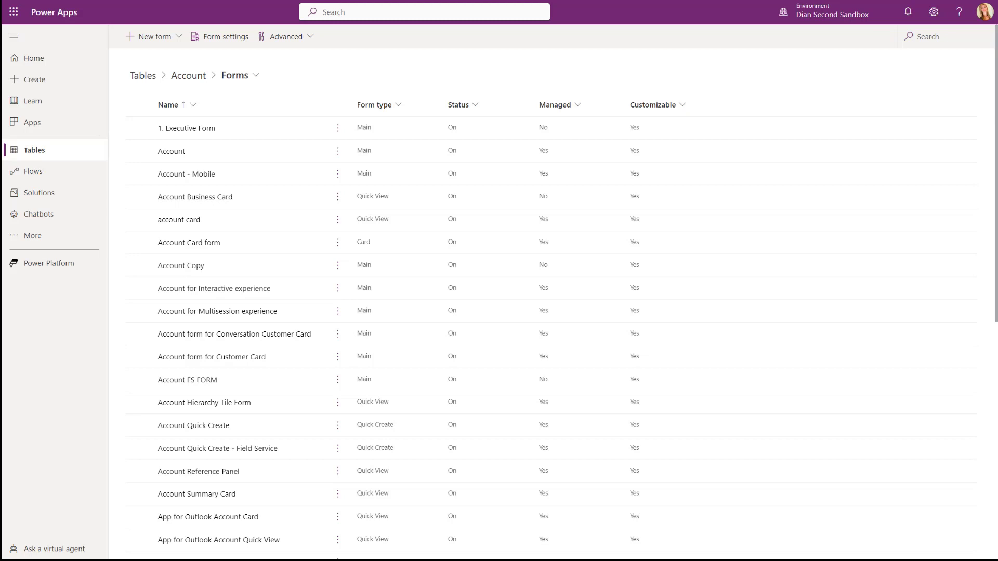
Step: Search the Account forms for "customer card" and open "Account form for Customer Card"
{"action": "left_click", "coordinate": [932, 38]}
{"action": "type", "text": "customer card"}
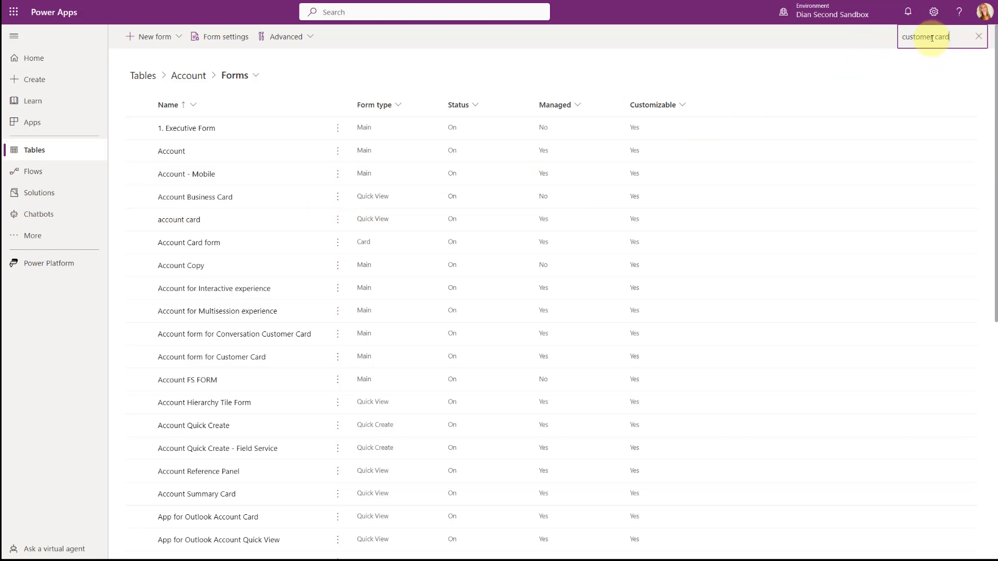
{"action": "key", "text": "Return"}
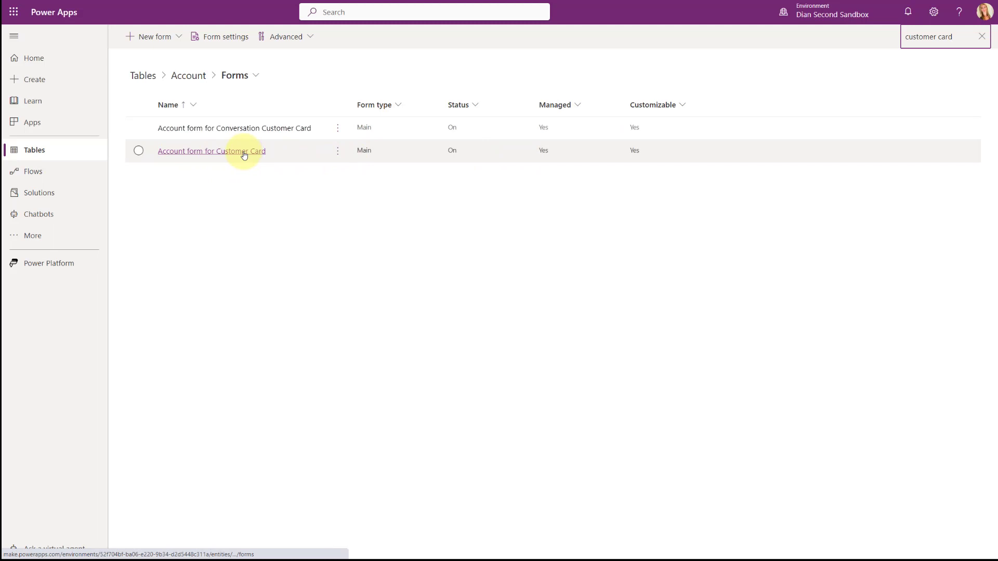
{"action": "left_click", "coordinate": [208, 155]}
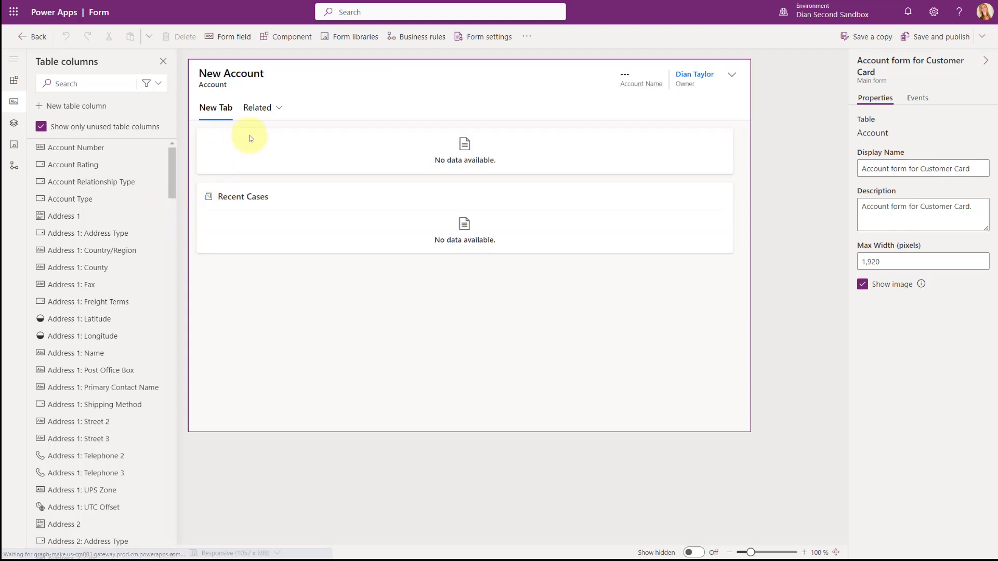
Step: Check which component the form's Customer card control uses and return to the Account forms list
{"action": "left_click", "coordinate": [411, 152]}
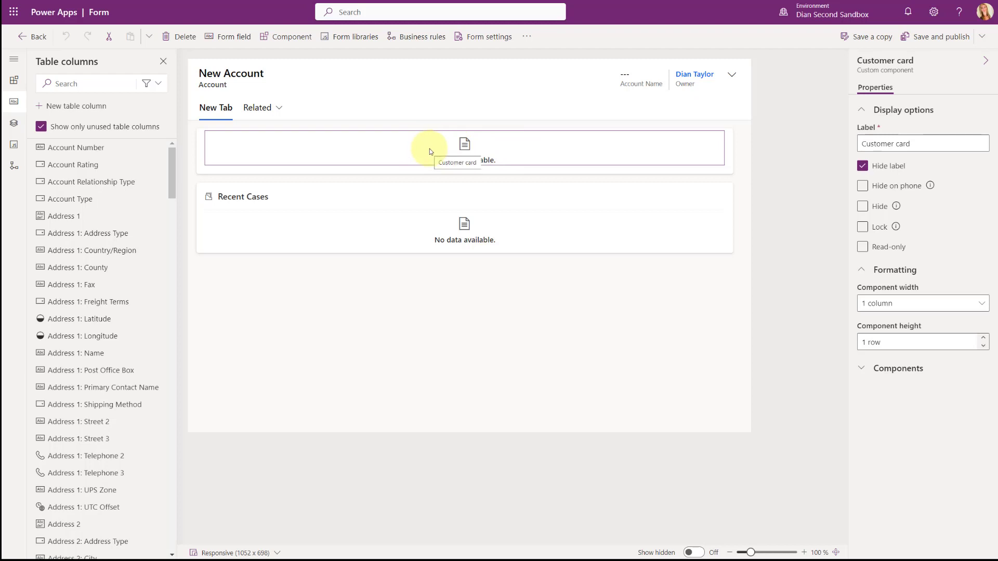
{"action": "left_click", "coordinate": [902, 368]}
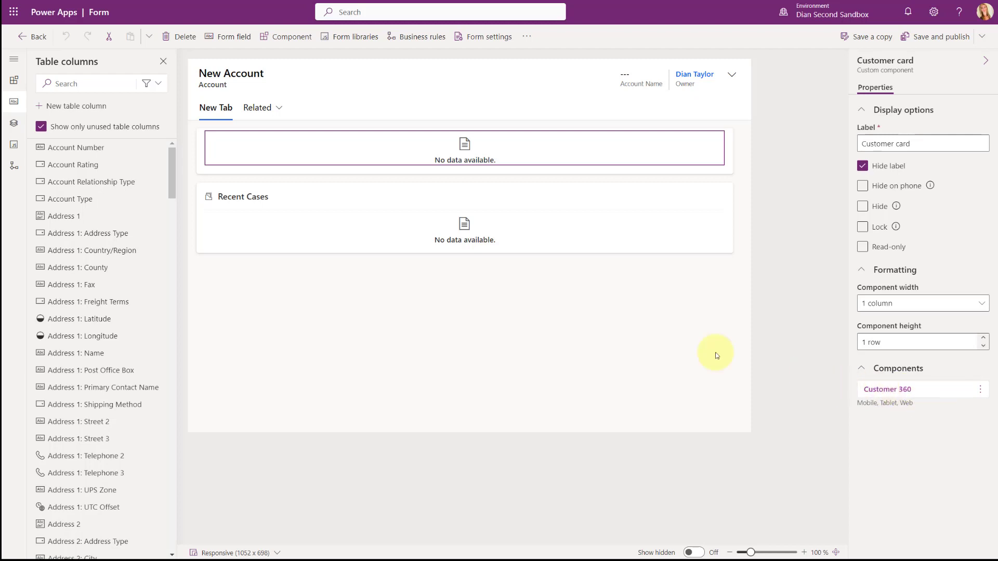
{"action": "left_click", "coordinate": [26, 39]}
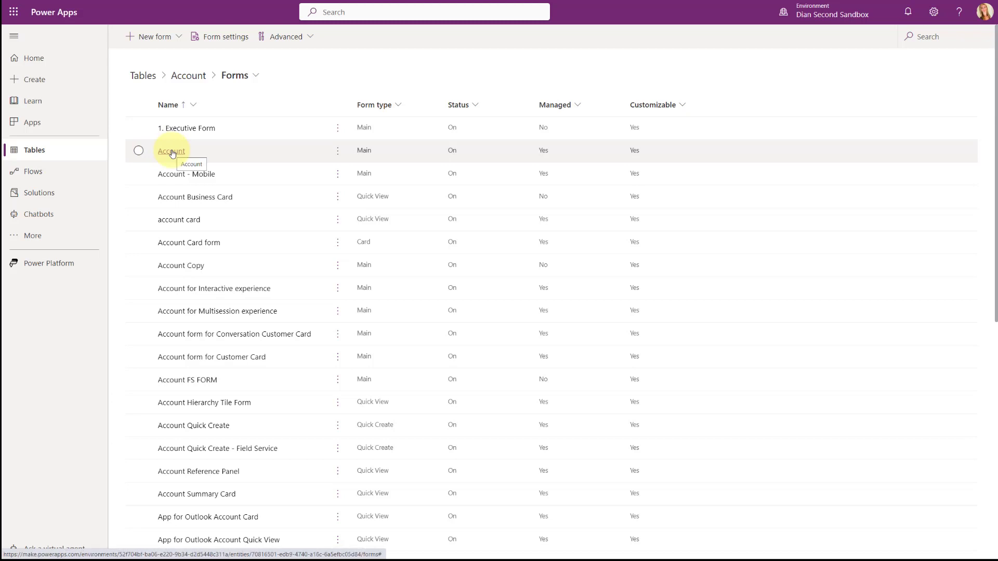
Step: Create a new main form for the Account table
{"action": "left_click", "coordinate": [177, 36]}
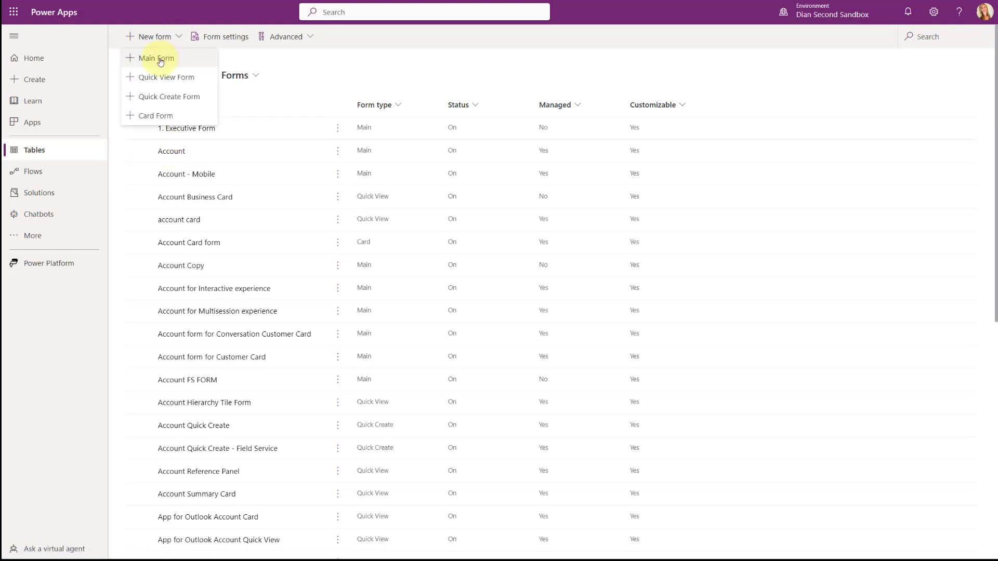
{"action": "left_click", "coordinate": [161, 60]}
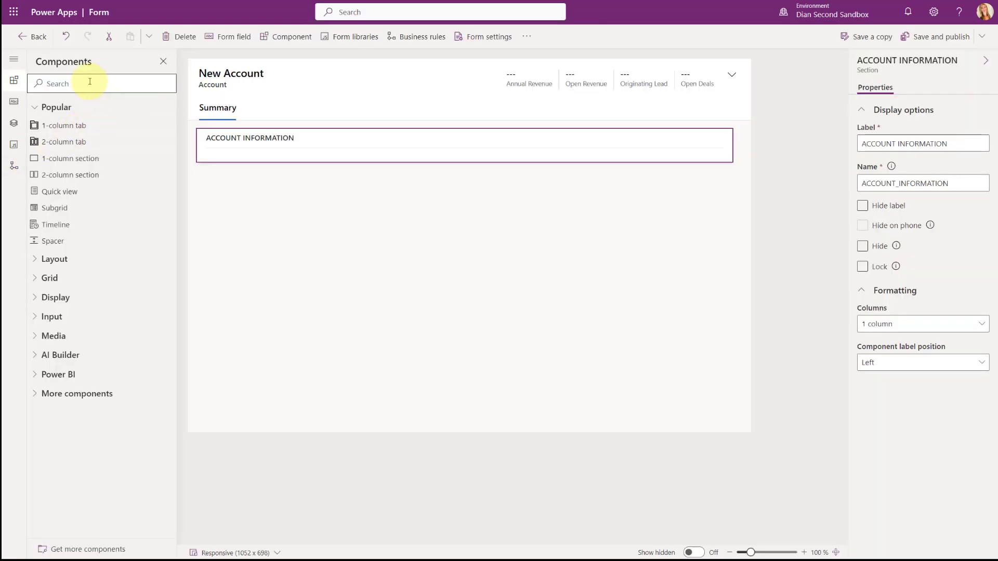
Step: Search the form components for "customer" to find the Customer 360 component
{"action": "left_click", "coordinate": [90, 81]}
{"action": "type", "text": "customer"}
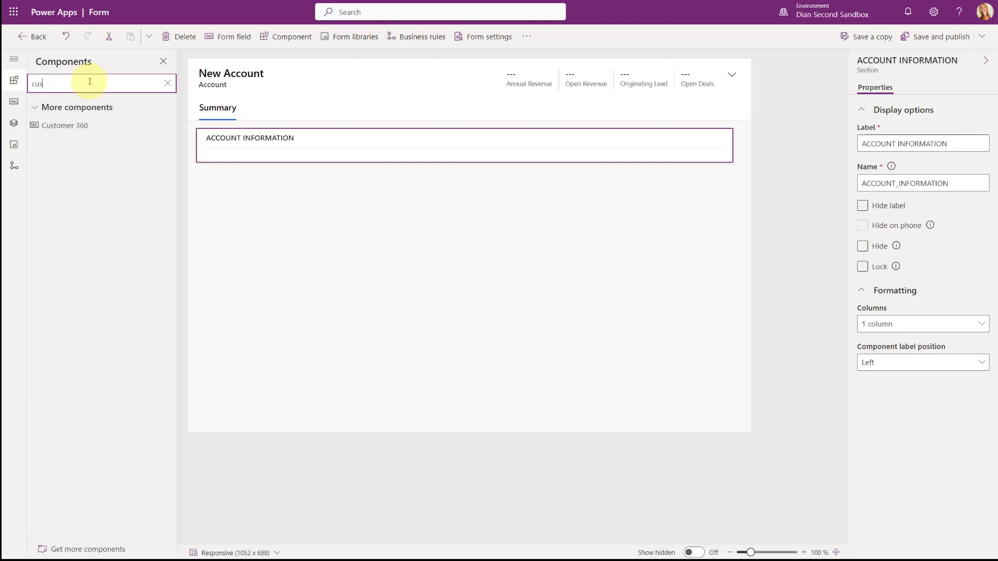
{"action": "mouse_move", "coordinate": [44, 126]}
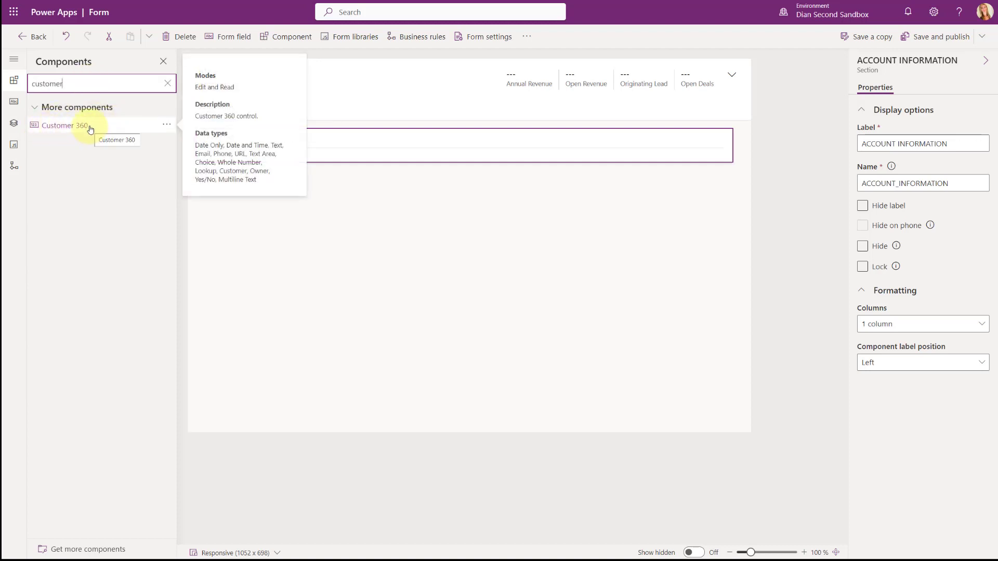
Step: Search the environment's additional components for "customer 360" and "customer", and leave without adding any
{"action": "left_click", "coordinate": [78, 551]}
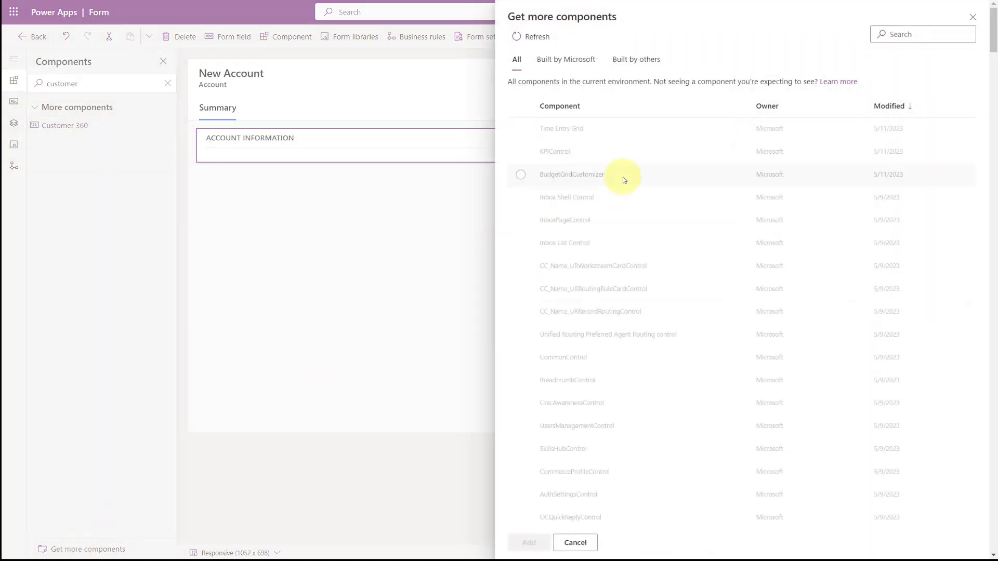
{"action": "left_click", "coordinate": [909, 37]}
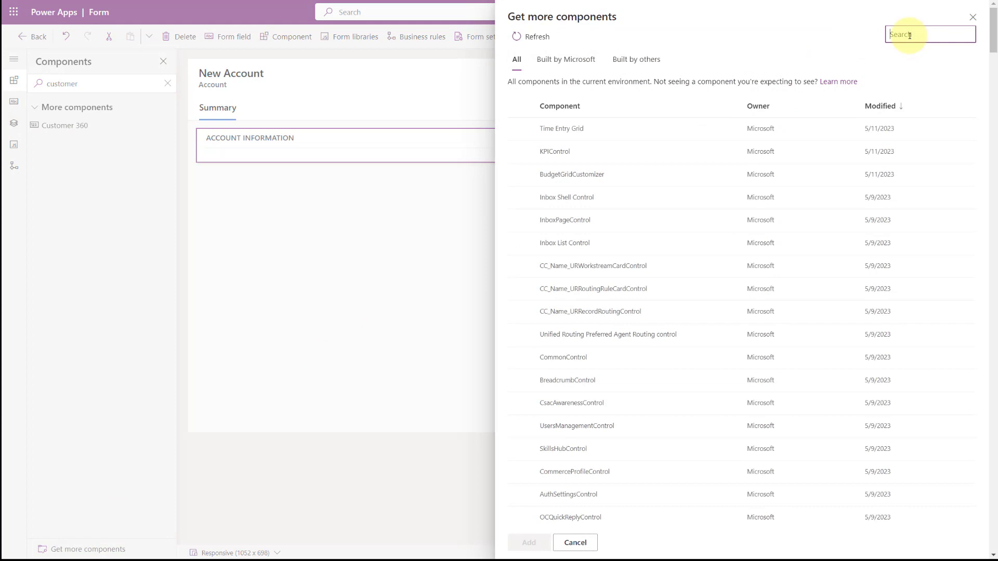
{"action": "type", "text": "customer 360"}
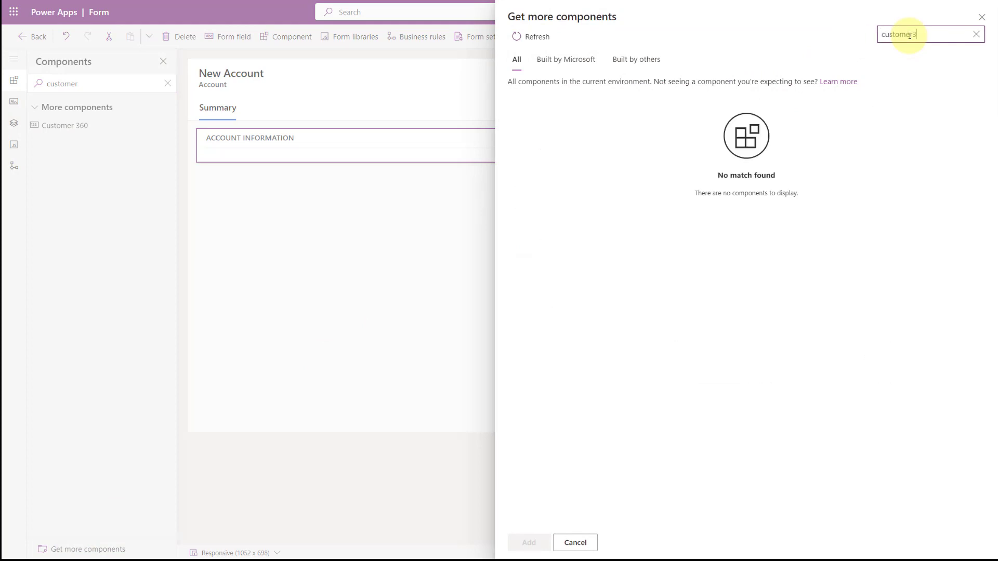
{"action": "key", "text": "BackSpace"}
{"action": "key", "text": "BackSpace"}
{"action": "key", "text": "BackSpace"}
{"action": "key", "text": "BackSpace"}
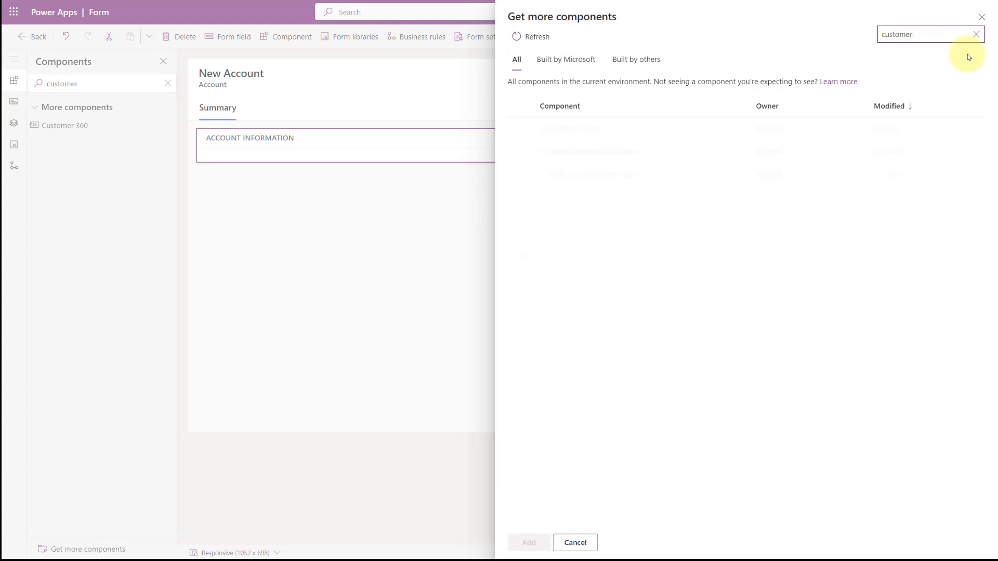
{"action": "left_click", "coordinate": [521, 128]}
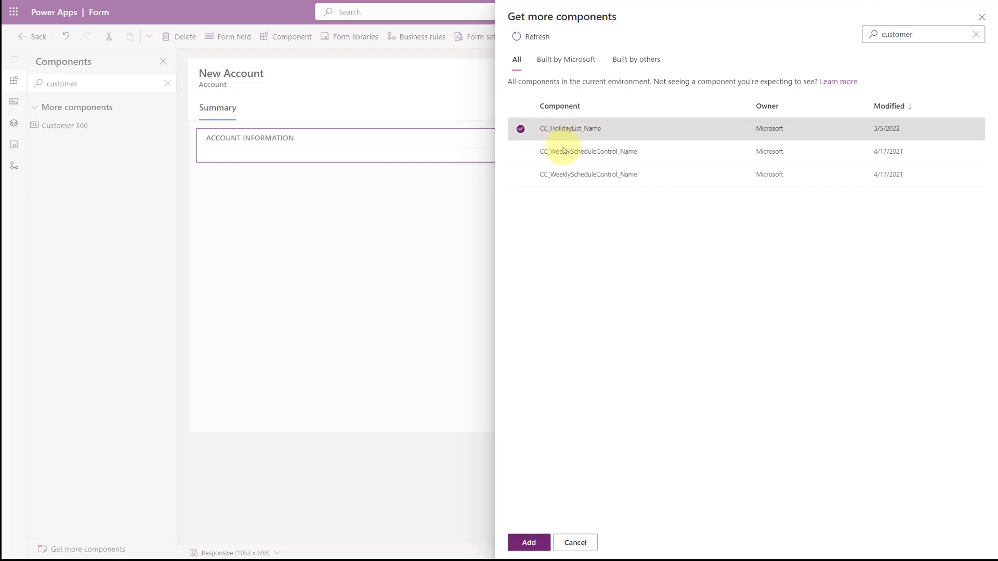
{"action": "left_click", "coordinate": [575, 543]}
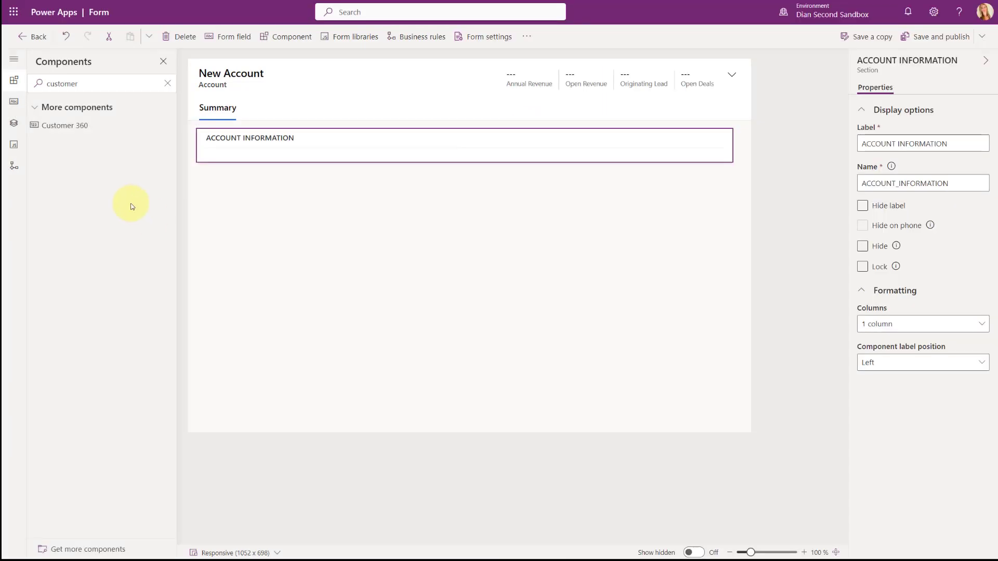
Step: Start adding the Customer 360 component, binding Attribute 1 to Account Name (Text) and Attribute 2 to Main Phone (Text)
{"action": "mouse_move", "coordinate": [77, 126]}
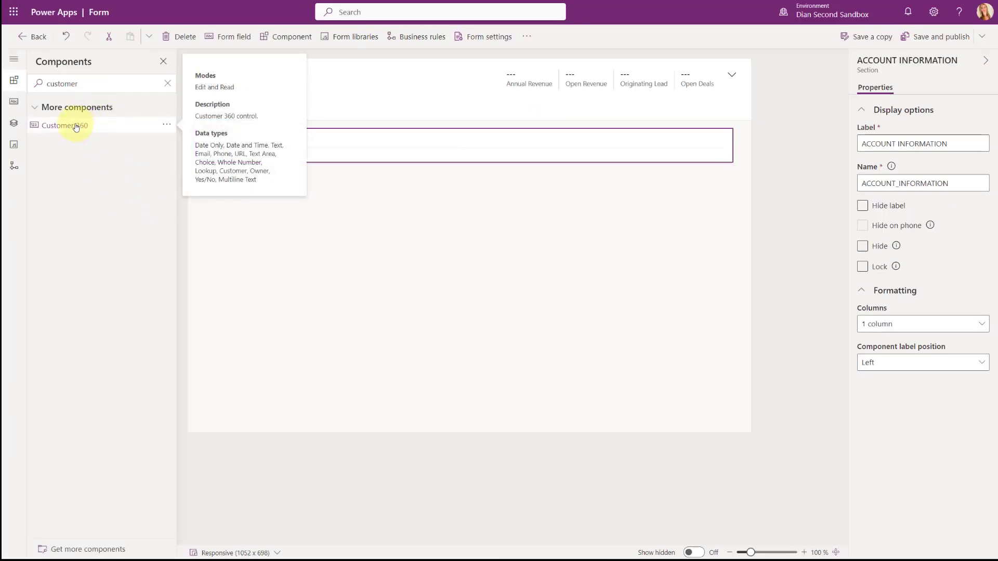
{"action": "left_click_drag", "start_coordinate": [77, 126], "coordinate": [296, 155]}
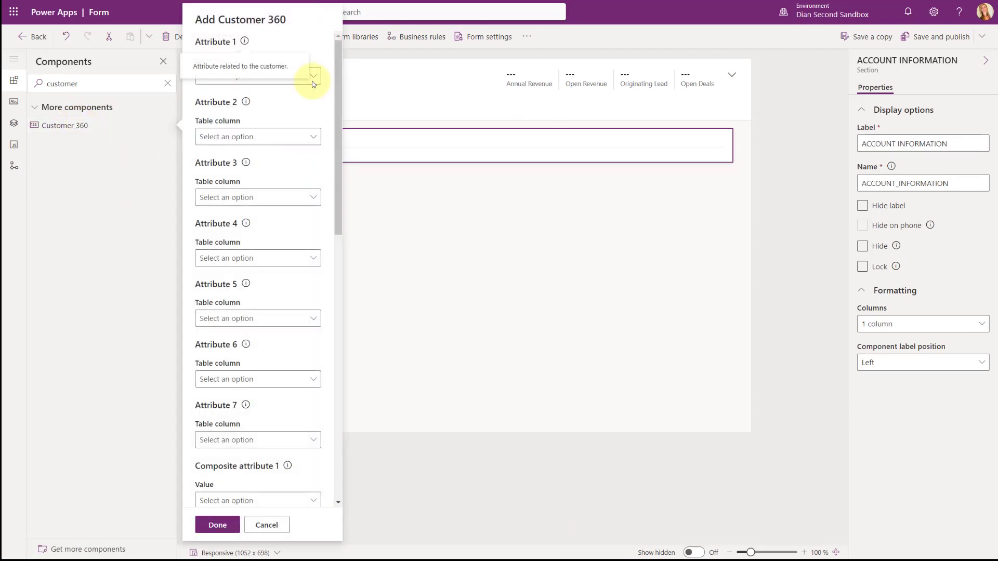
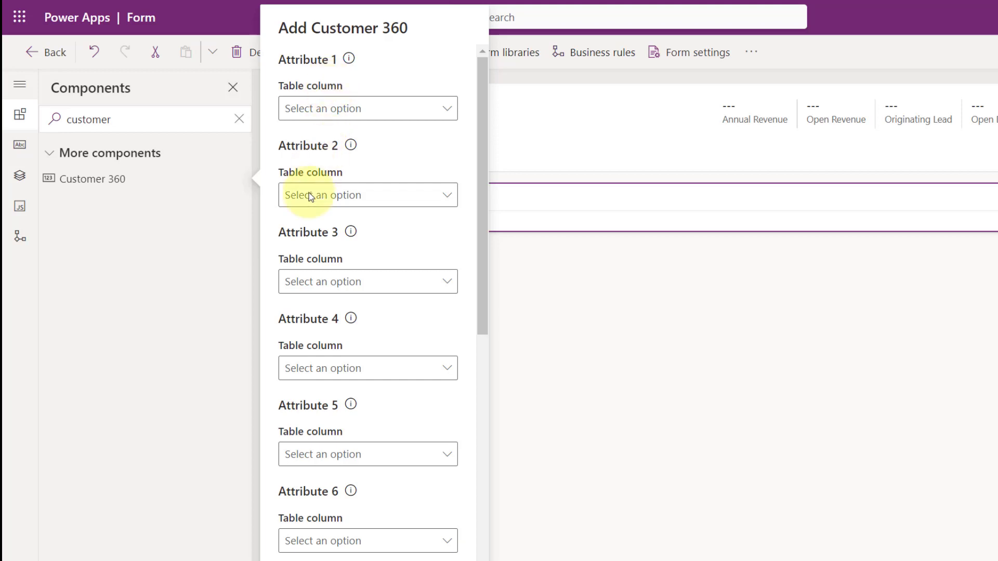
{"action": "left_click", "coordinate": [442, 107]}
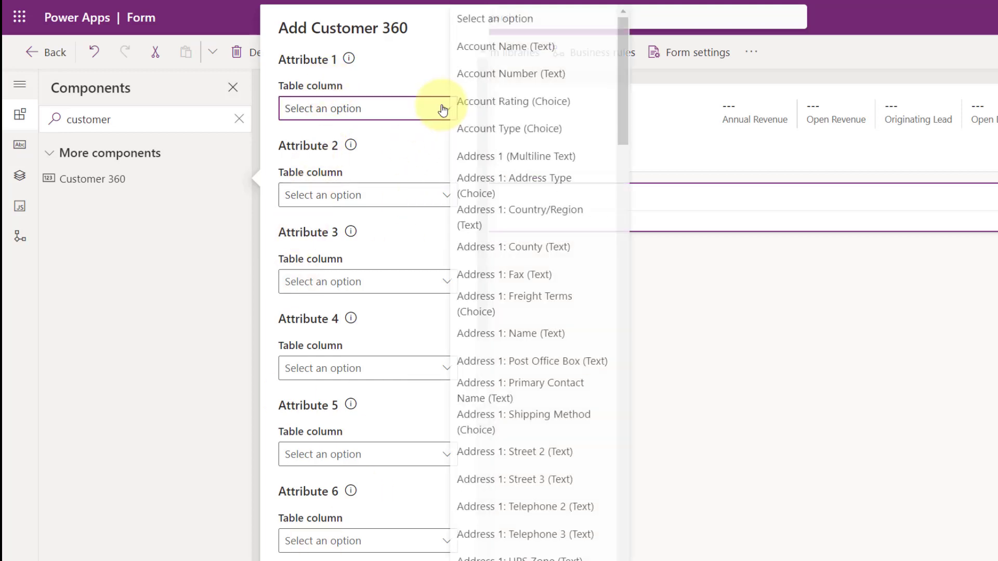
{"action": "left_click", "coordinate": [501, 48]}
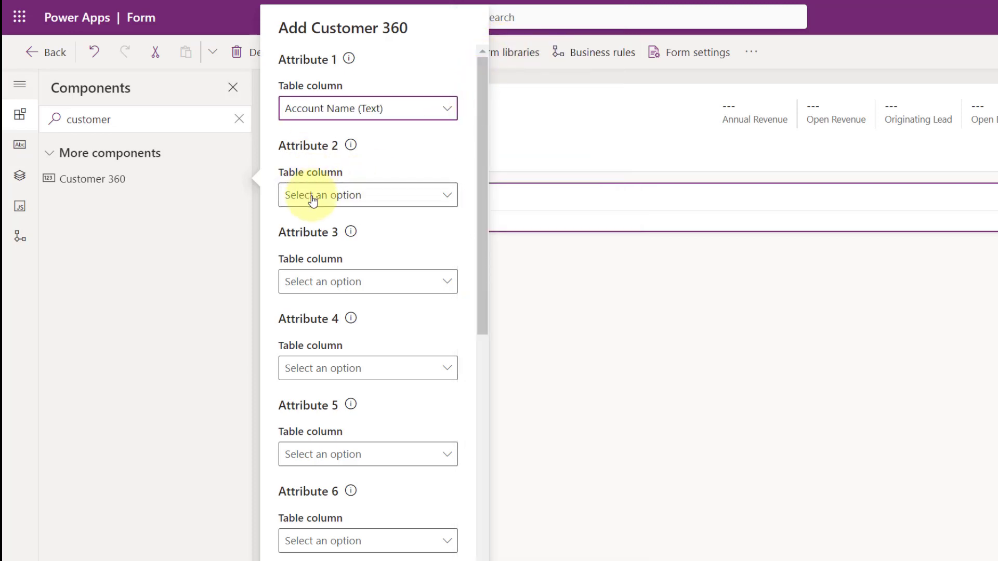
{"action": "left_click", "coordinate": [445, 196]}
{"action": "scroll", "coordinate": [535, 236], "scroll_direction": "down", "scroll_amount": 15}
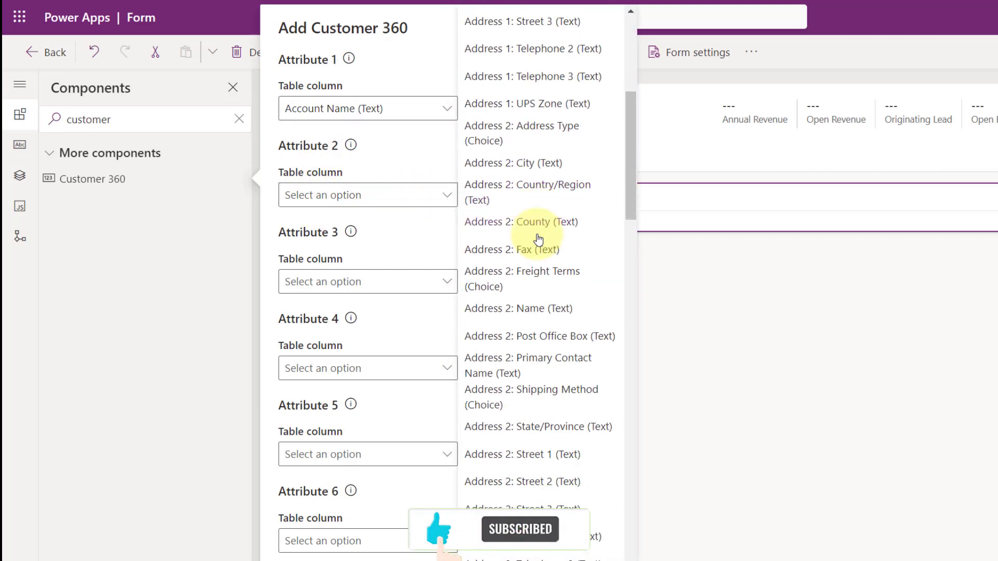
{"action": "scroll", "coordinate": [535, 291], "scroll_direction": "down", "scroll_amount": 4}
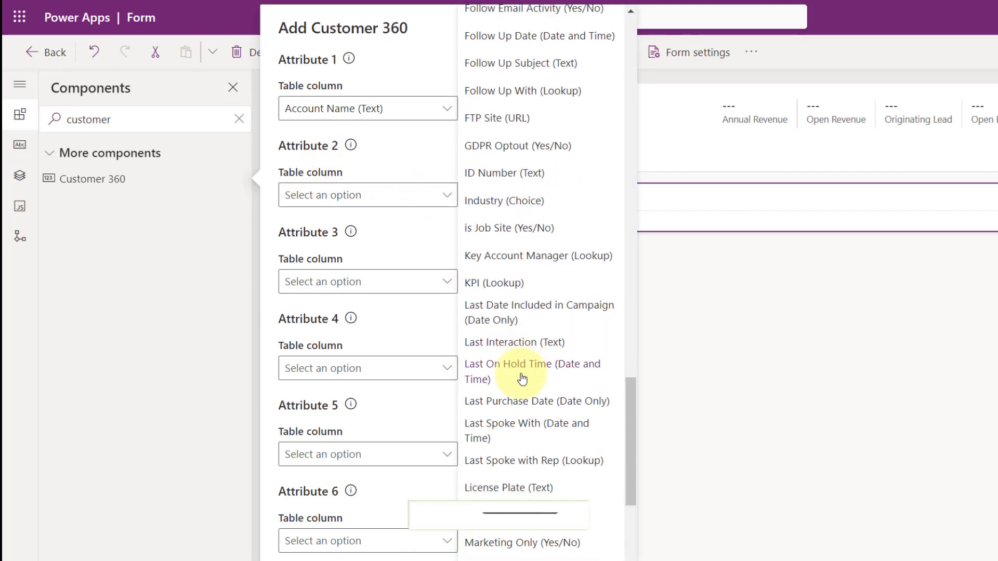
{"action": "left_click", "coordinate": [535, 517]}
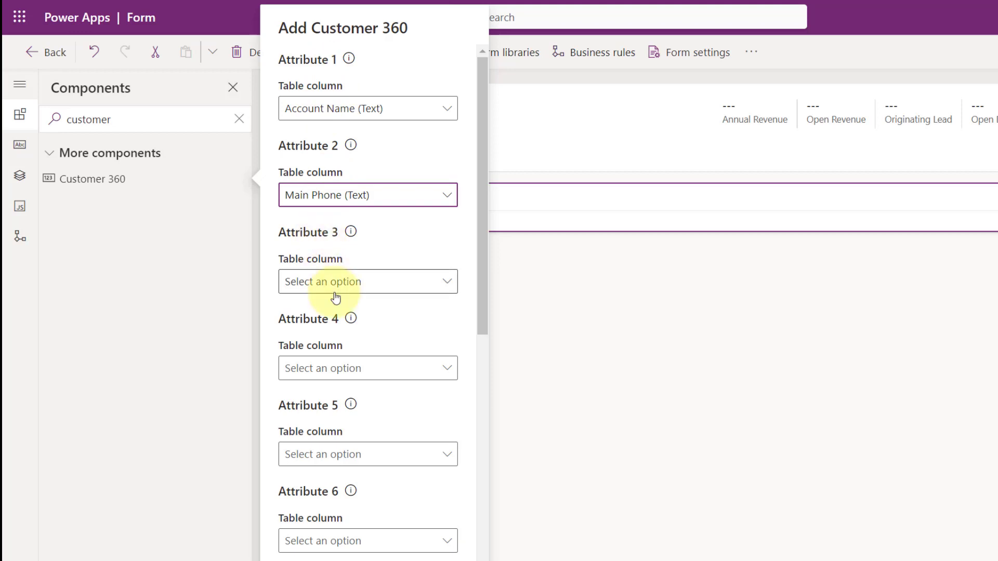
Step: Set Composite attribute 1 of the Customer 360 component to Address 1
{"action": "mouse_move", "coordinate": [343, 338]}
{"action": "scroll", "coordinate": [368, 464], "scroll_direction": "down", "scroll_amount": 5}
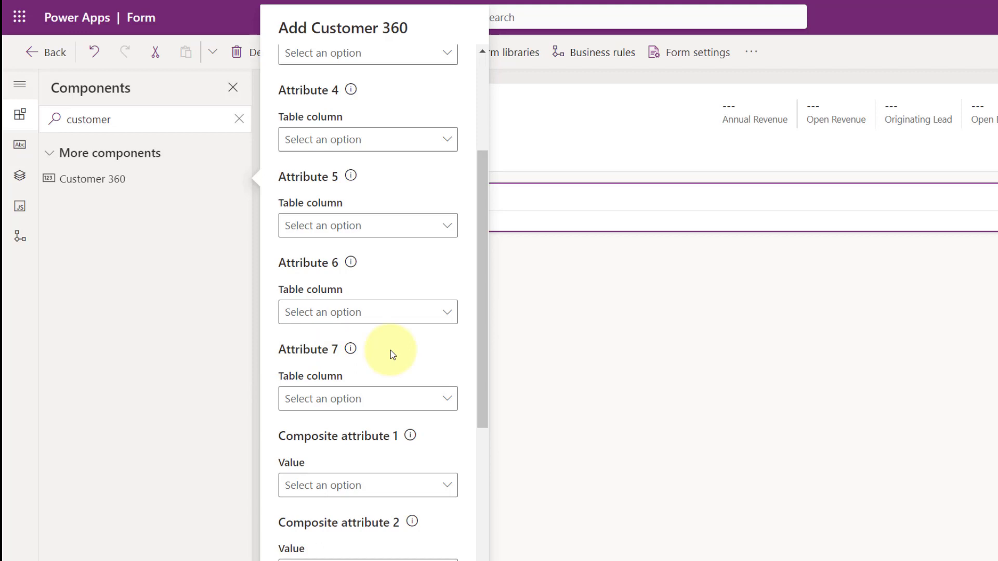
{"action": "scroll", "coordinate": [391, 350], "scroll_direction": "down", "scroll_amount": 3}
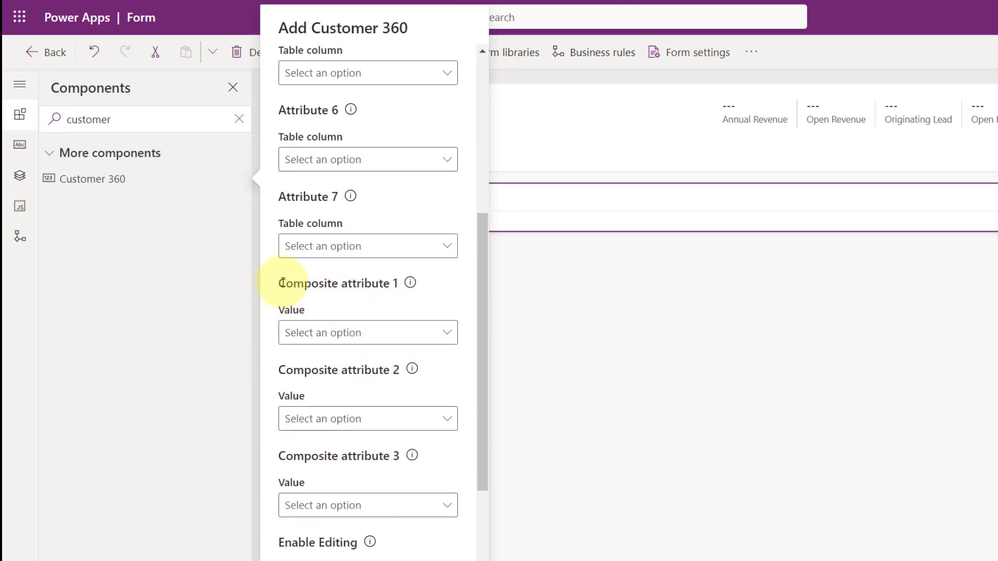
{"action": "left_click_drag", "start_coordinate": [281, 284], "coordinate": [393, 283]}
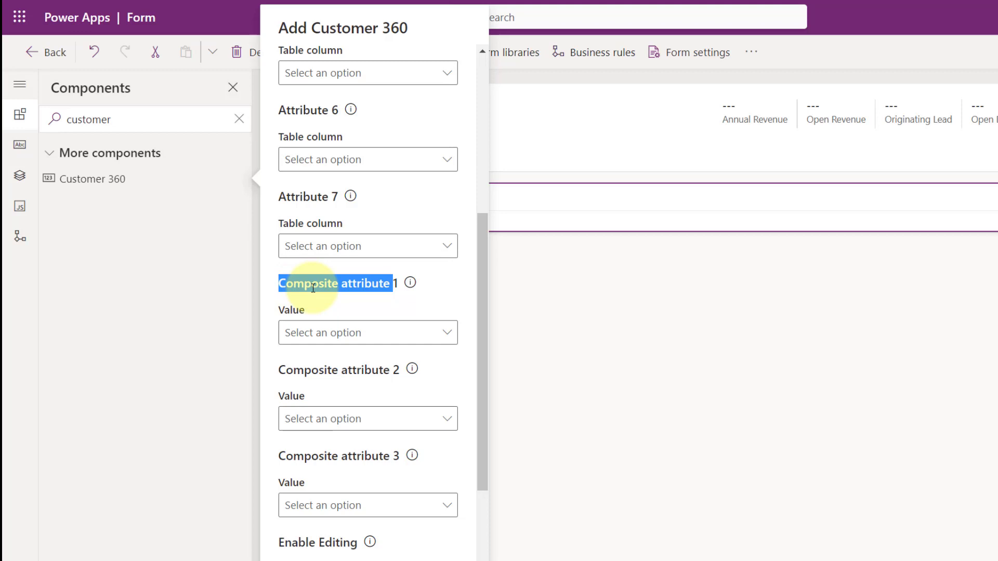
{"action": "left_click", "coordinate": [445, 336]}
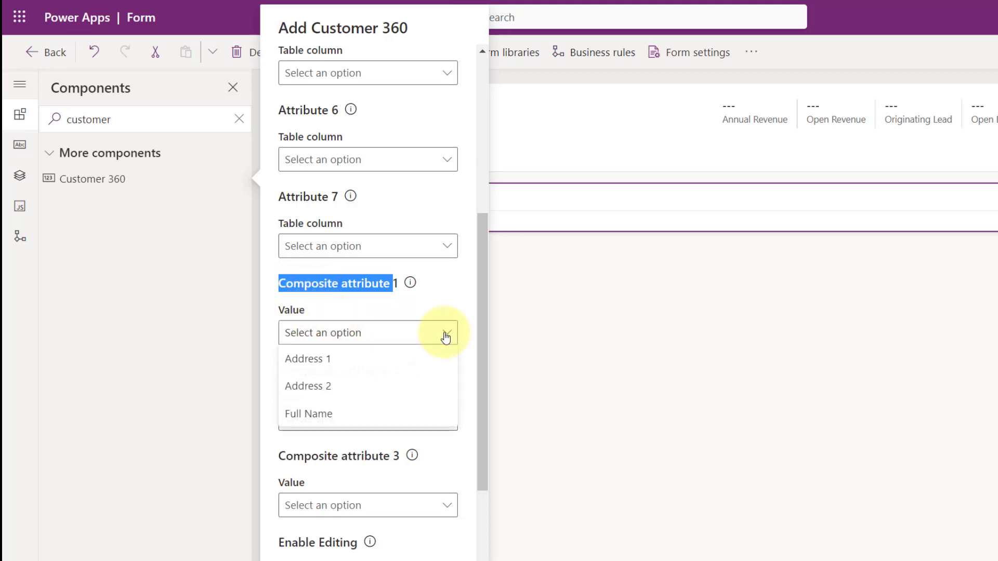
{"action": "left_click", "coordinate": [311, 365]}
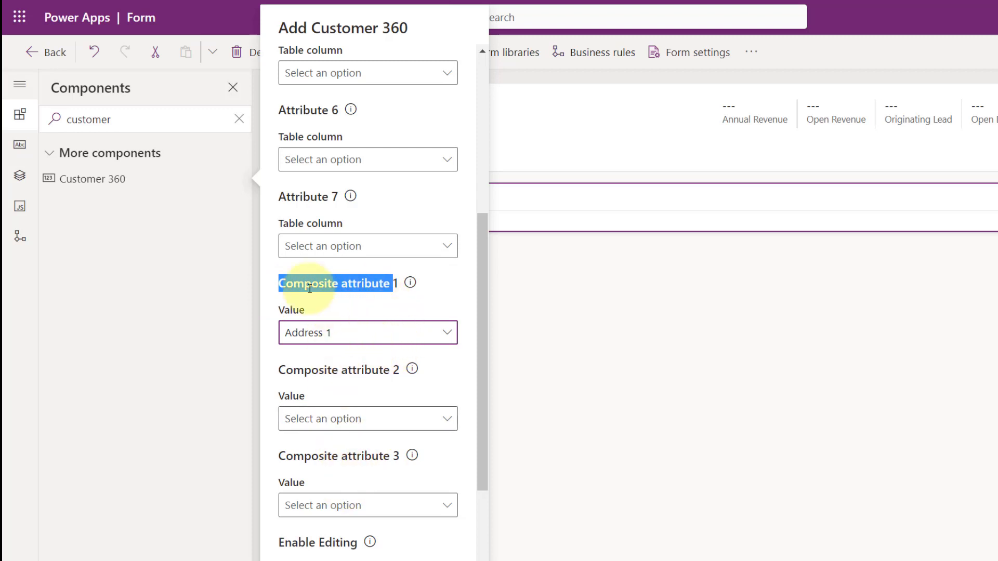
{"action": "left_click", "coordinate": [382, 301]}
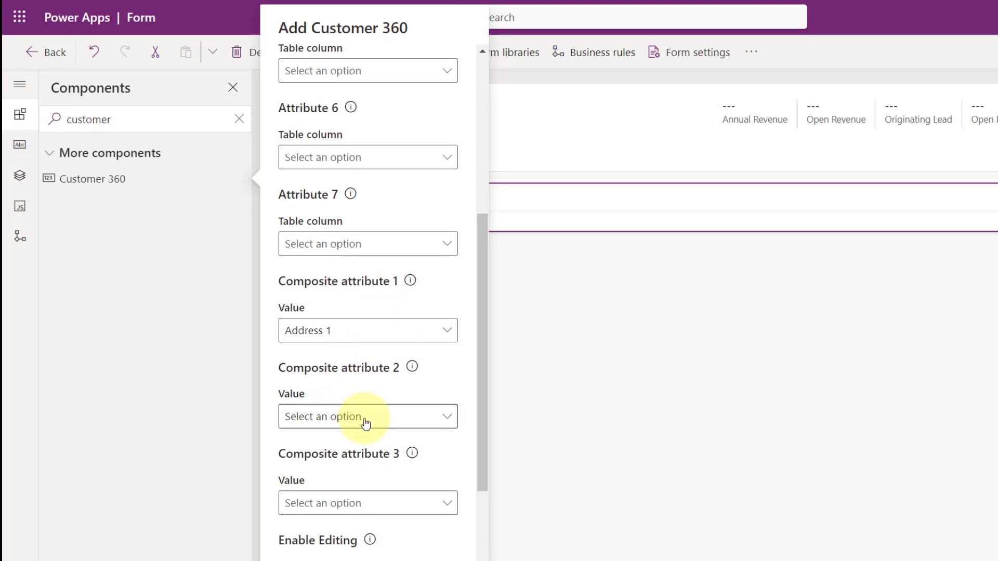
Step: Examine the Enable Editing, Show Border and Margin Start settings of the Customer 360 component
{"action": "scroll", "coordinate": [359, 421], "scroll_direction": "down", "scroll_amount": 3}
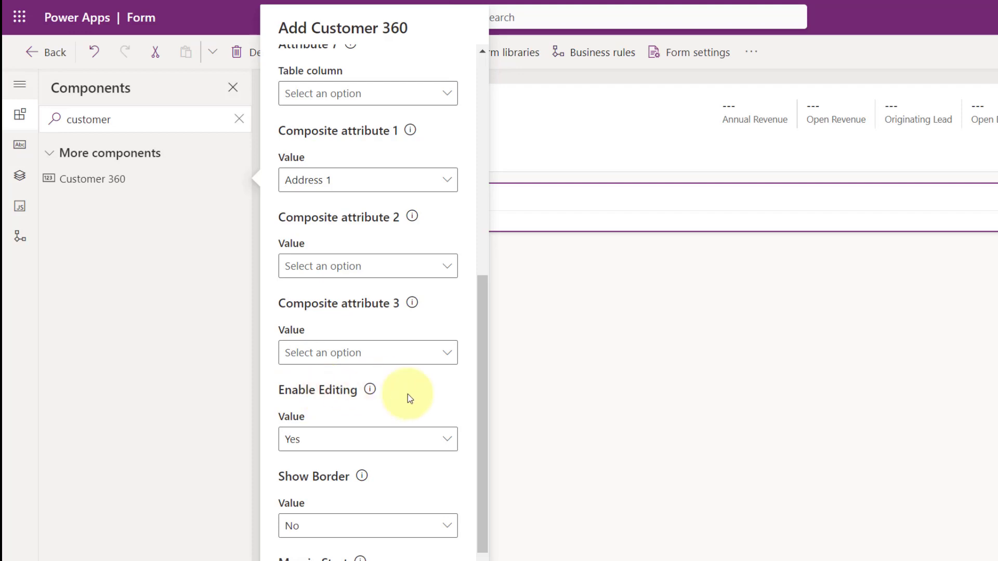
{"action": "left_click", "coordinate": [313, 445]}
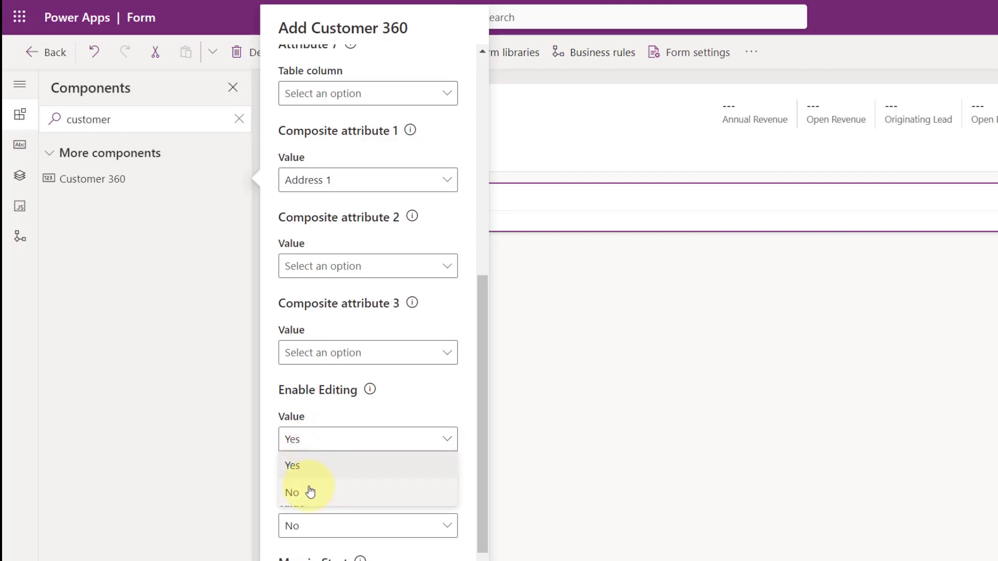
{"action": "left_click", "coordinate": [345, 401]}
{"action": "scroll", "coordinate": [344, 397], "scroll_direction": "down", "scroll_amount": 5}
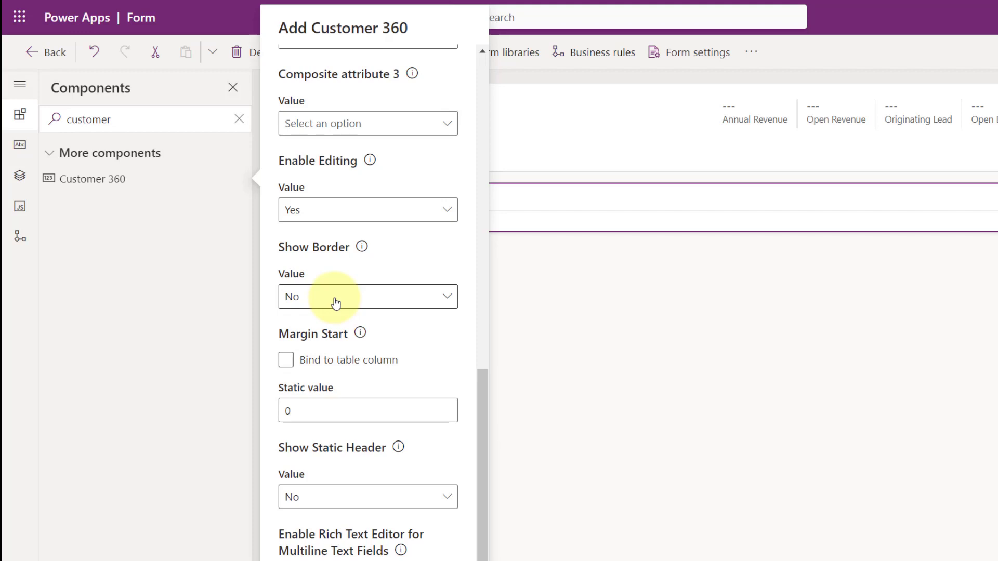
{"action": "scroll", "coordinate": [345, 341], "scroll_direction": "down", "scroll_amount": 2}
{"action": "left_click", "coordinate": [317, 279]}
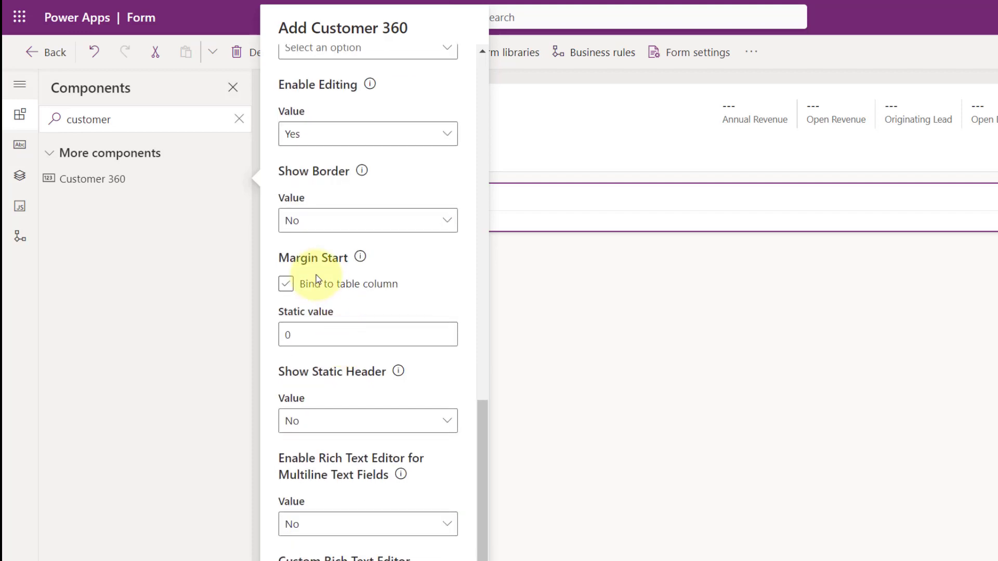
{"action": "left_click", "coordinate": [317, 279]}
{"action": "scroll", "coordinate": [374, 313], "scroll_direction": "down", "scroll_amount": 1}
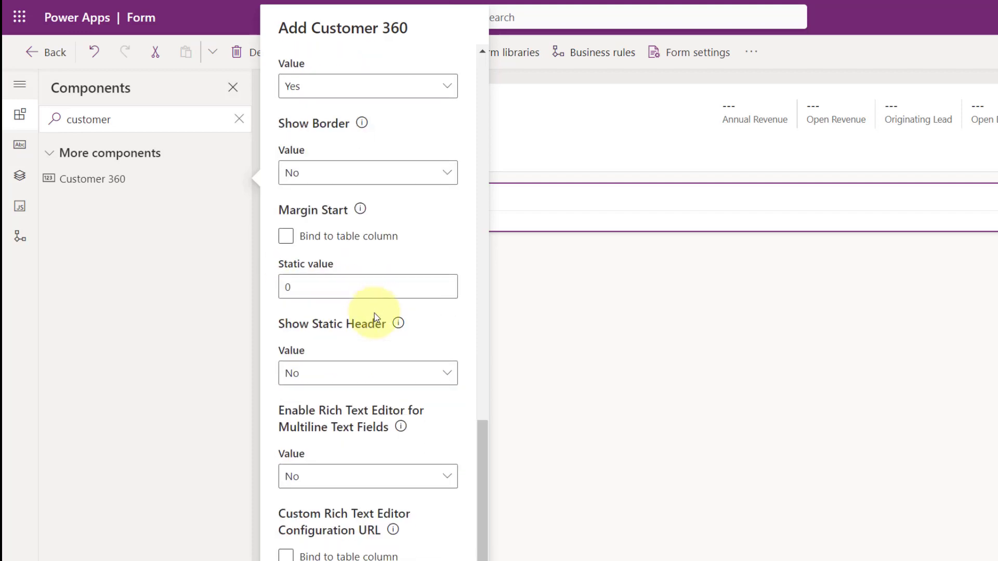
Step: Set Enable Rich Text Editor for Multiline Text Fields to Yes
{"action": "scroll", "coordinate": [374, 313], "scroll_direction": "down", "scroll_amount": 1}
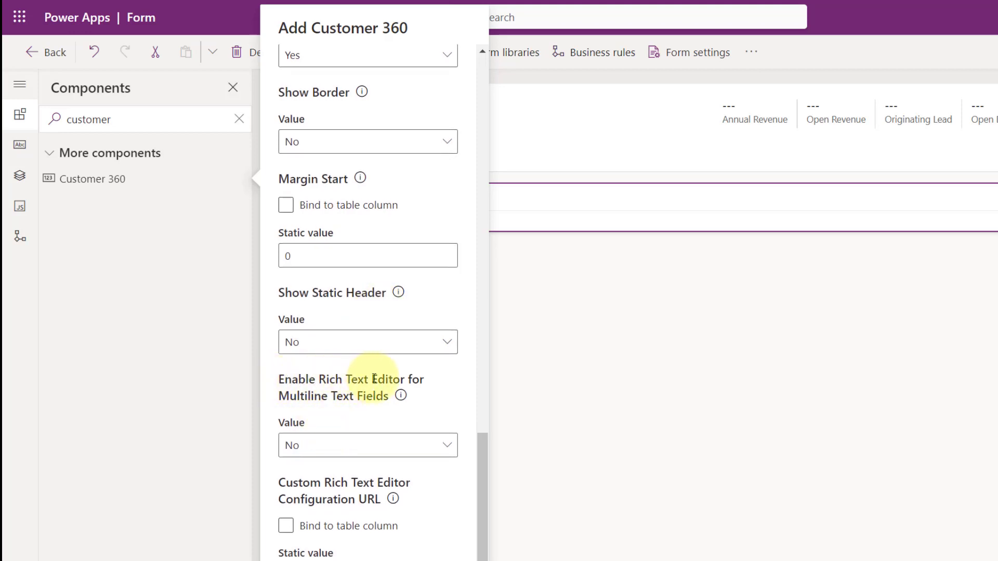
{"action": "left_click", "coordinate": [427, 450]}
{"action": "left_click", "coordinate": [350, 473]}
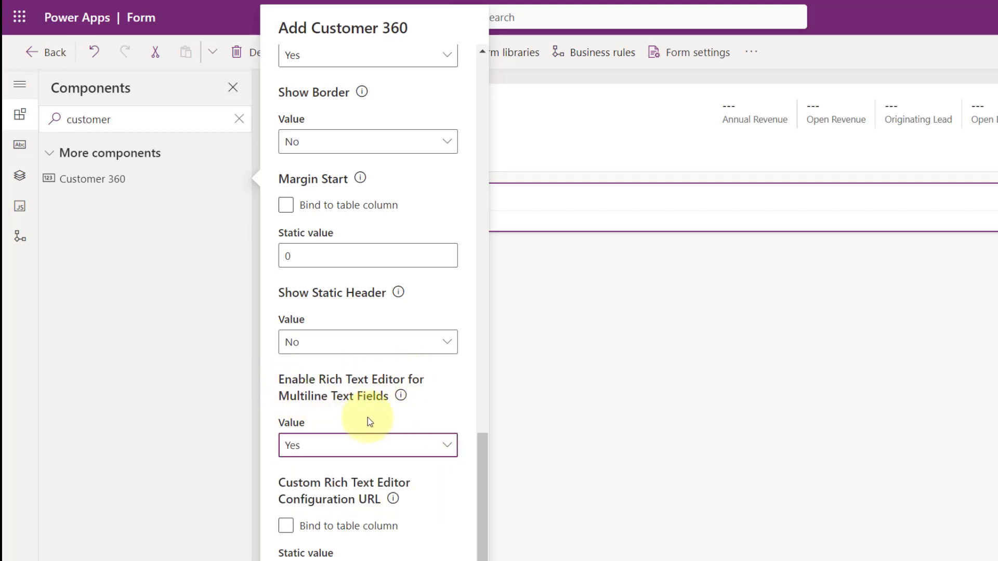
Step: Bind Attribute 3 of the Customer 360 component to the Description (Multiline Text) column
{"action": "scroll", "coordinate": [368, 421], "scroll_direction": "up", "scroll_amount": 8}
{"action": "scroll", "coordinate": [369, 424], "scroll_direction": "up", "scroll_amount": 10}
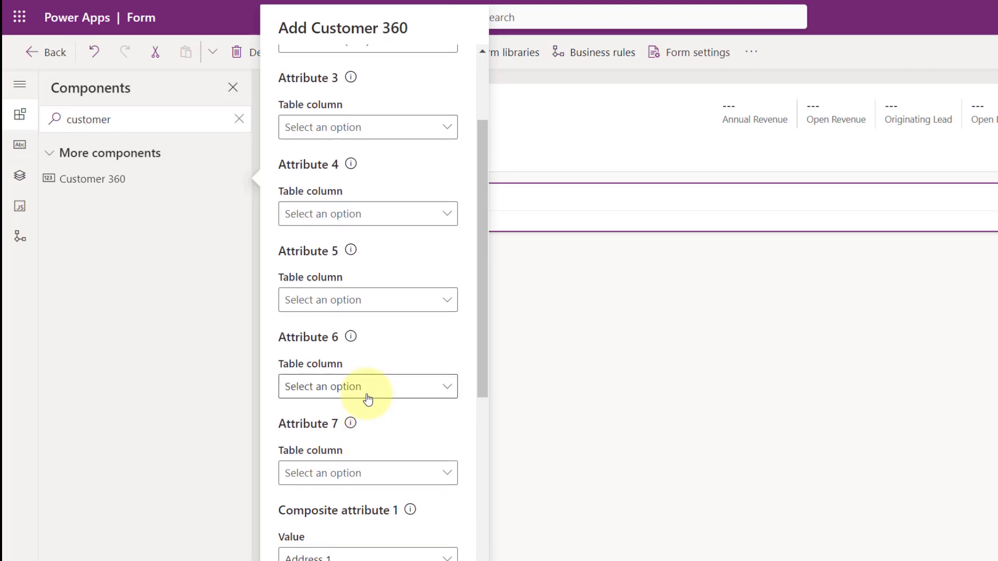
{"action": "left_click", "coordinate": [416, 283]}
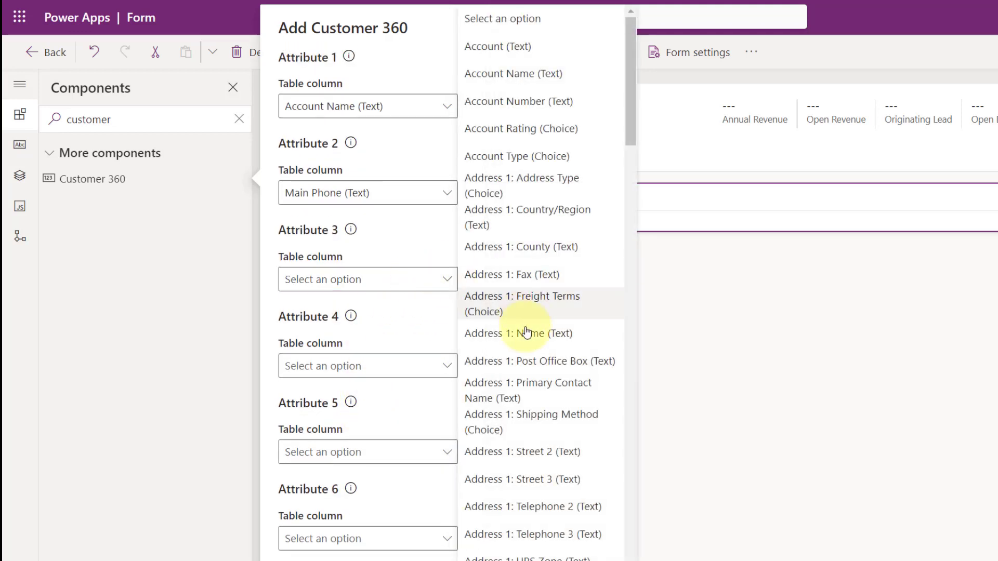
{"action": "scroll", "coordinate": [520, 361], "scroll_direction": "down", "scroll_amount": 12}
{"action": "scroll", "coordinate": [526, 363], "scroll_direction": "down", "scroll_amount": 7}
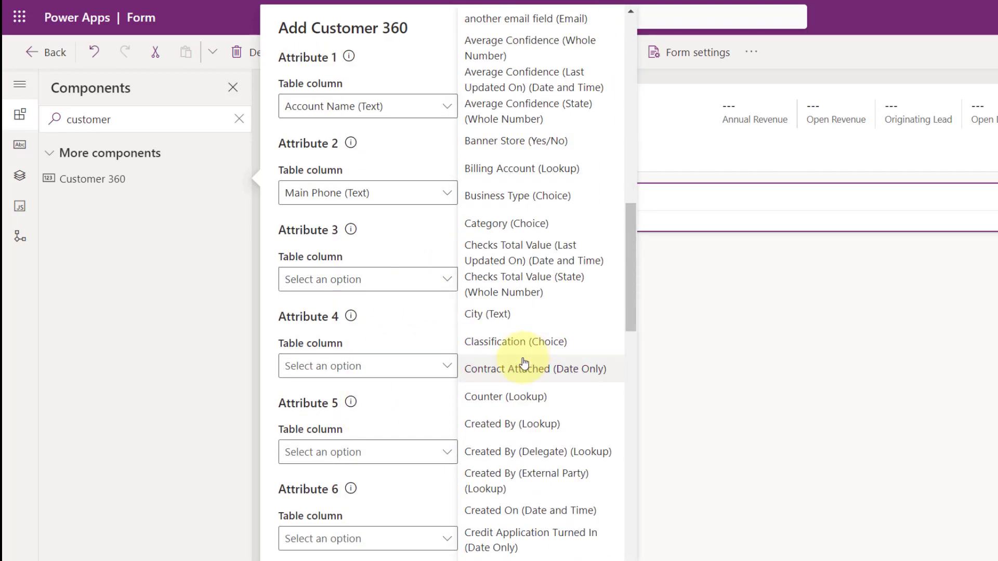
{"action": "scroll", "coordinate": [525, 366], "scroll_direction": "down", "scroll_amount": 5}
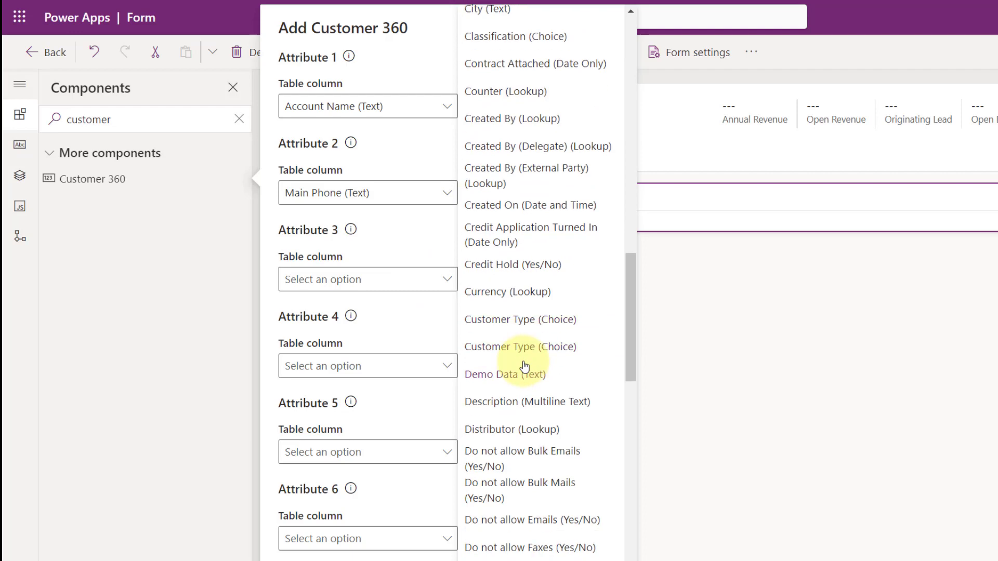
{"action": "left_click", "coordinate": [528, 402]}
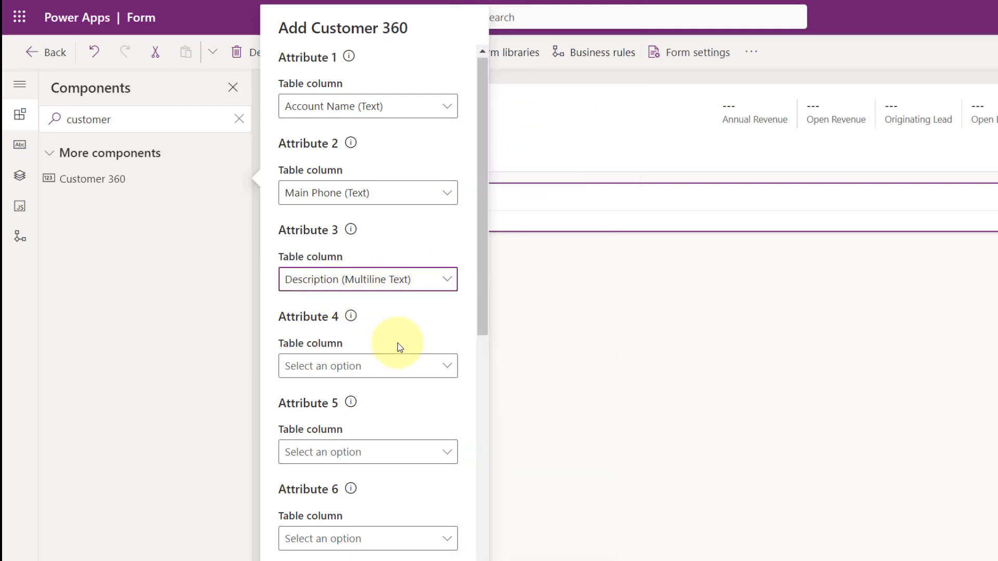
Step: Finish adding the configured Customer 360 component to the ACCOUNT INFORMATION section, shown on Web, Mobile and Tablet
{"action": "scroll", "coordinate": [400, 348], "scroll_direction": "down", "scroll_amount": 5}
{"action": "scroll", "coordinate": [405, 364], "scroll_direction": "down", "scroll_amount": 9}
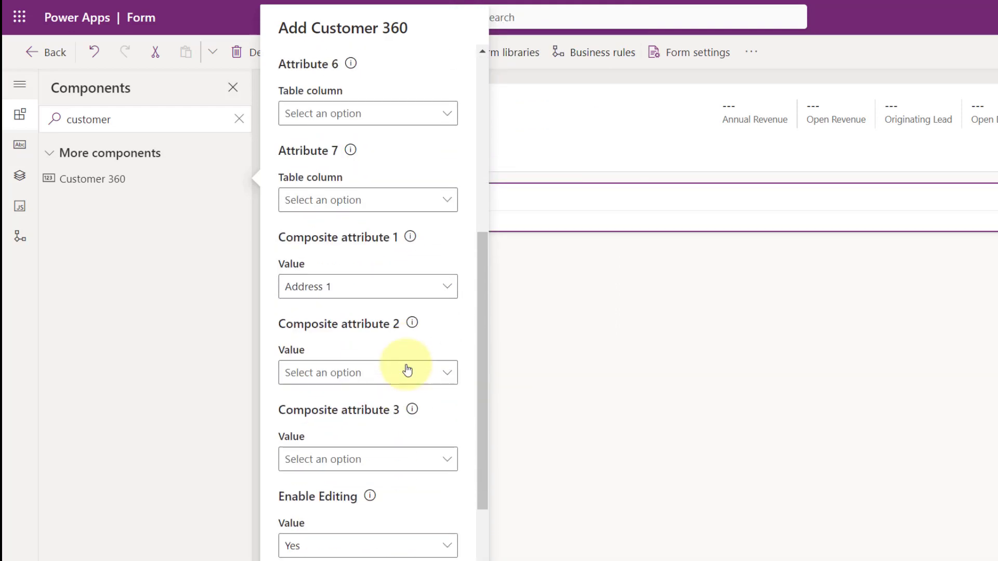
{"action": "scroll", "coordinate": [406, 369], "scroll_direction": "down", "scroll_amount": 2}
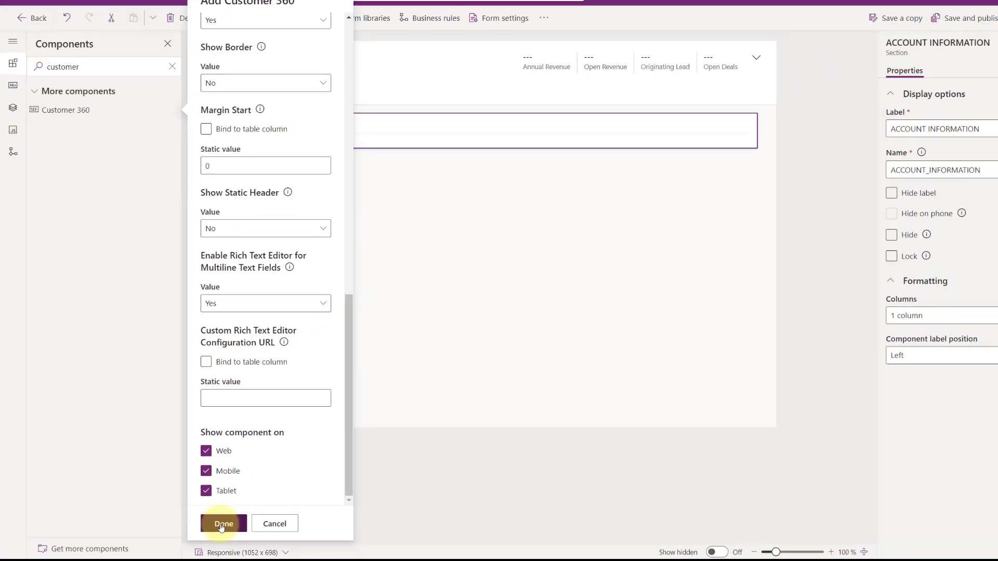
{"action": "left_click", "coordinate": [223, 524]}
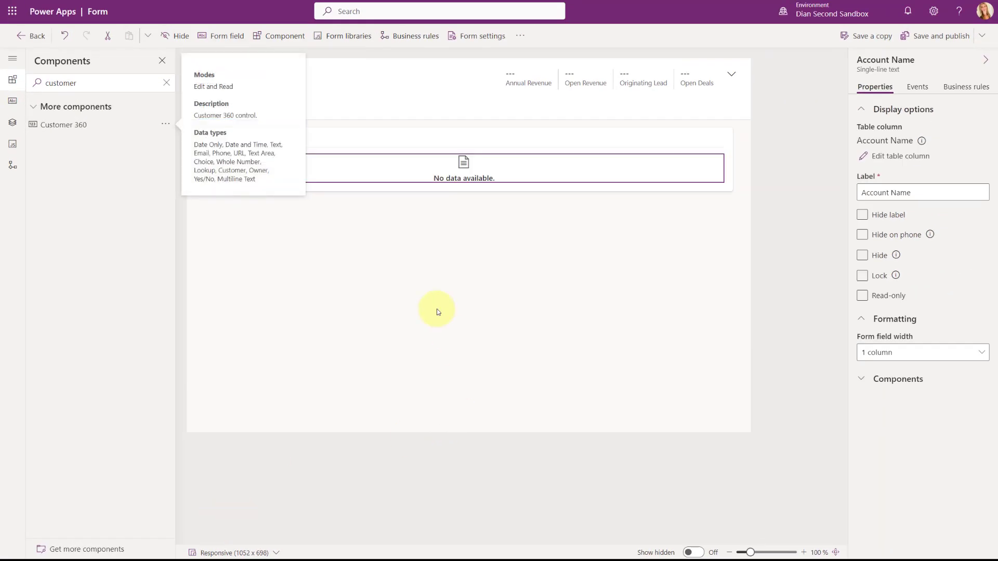
Step: Review the attribute bindings in the settings of the Customer 360 component attached to the Account Name field
{"action": "left_click", "coordinate": [442, 274]}
{"action": "left_click", "coordinate": [393, 169]}
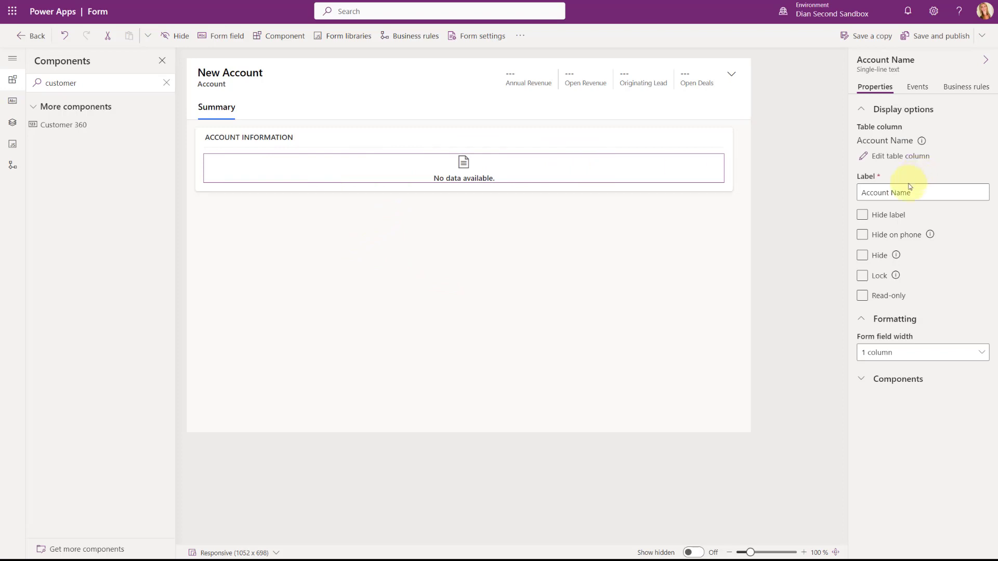
{"action": "left_click", "coordinate": [861, 382]}
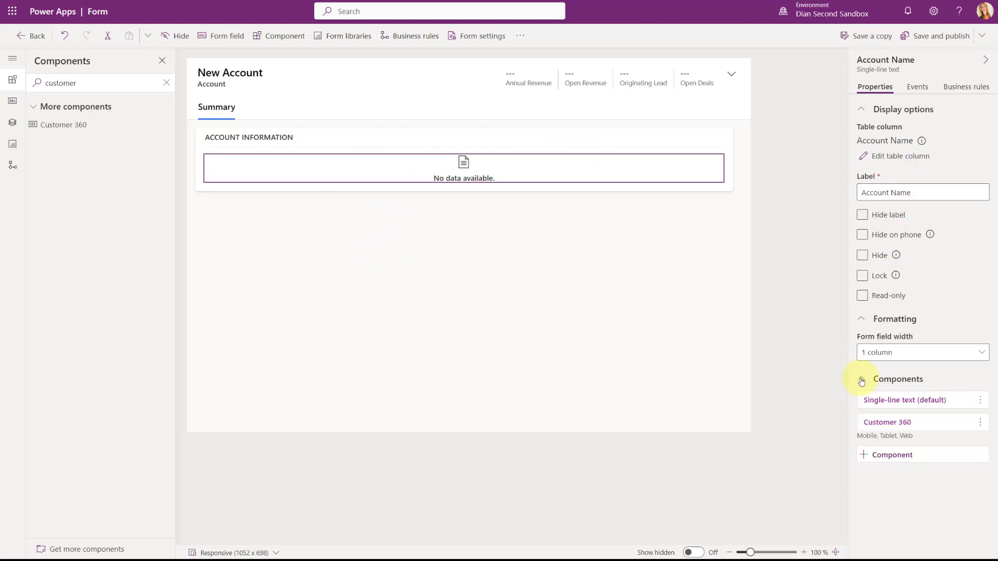
{"action": "left_click", "coordinate": [887, 423]}
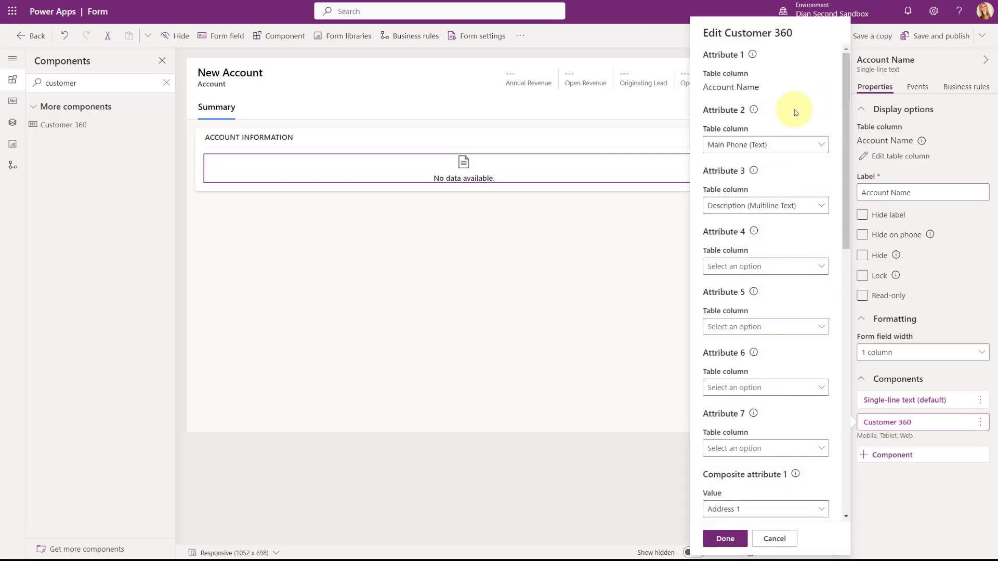
{"action": "left_click_drag", "start_coordinate": [764, 88], "coordinate": [701, 87]}
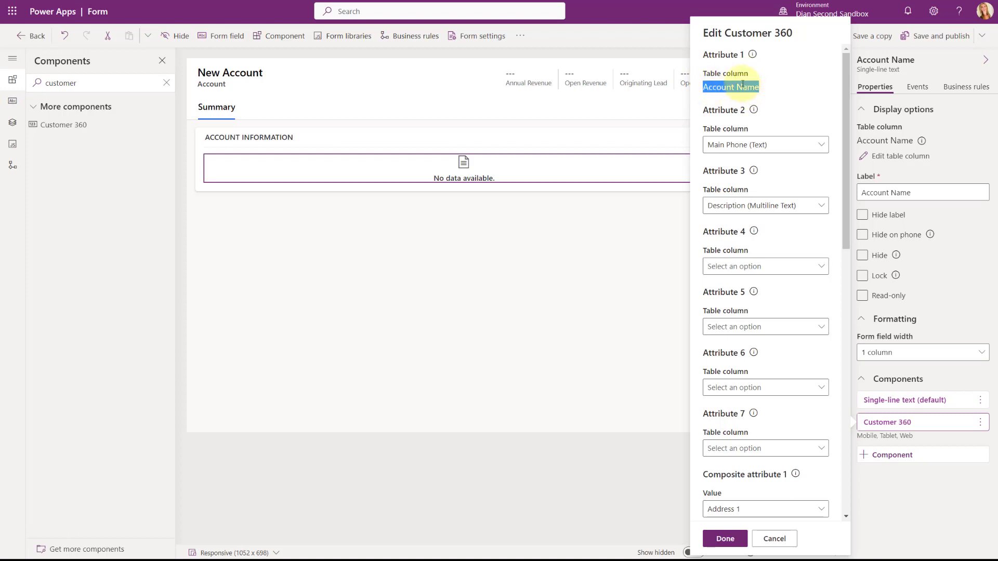
{"action": "scroll", "coordinate": [768, 436], "scroll_direction": "down", "scroll_amount": 4}
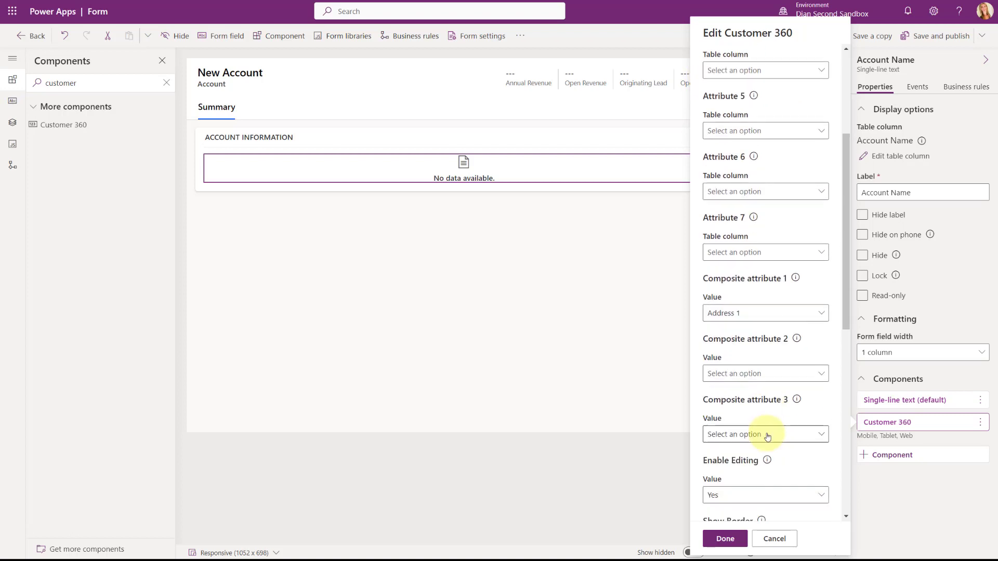
{"action": "scroll", "coordinate": [765, 436], "scroll_direction": "down", "scroll_amount": 2}
{"action": "scroll", "coordinate": [764, 438], "scroll_direction": "up", "scroll_amount": 6}
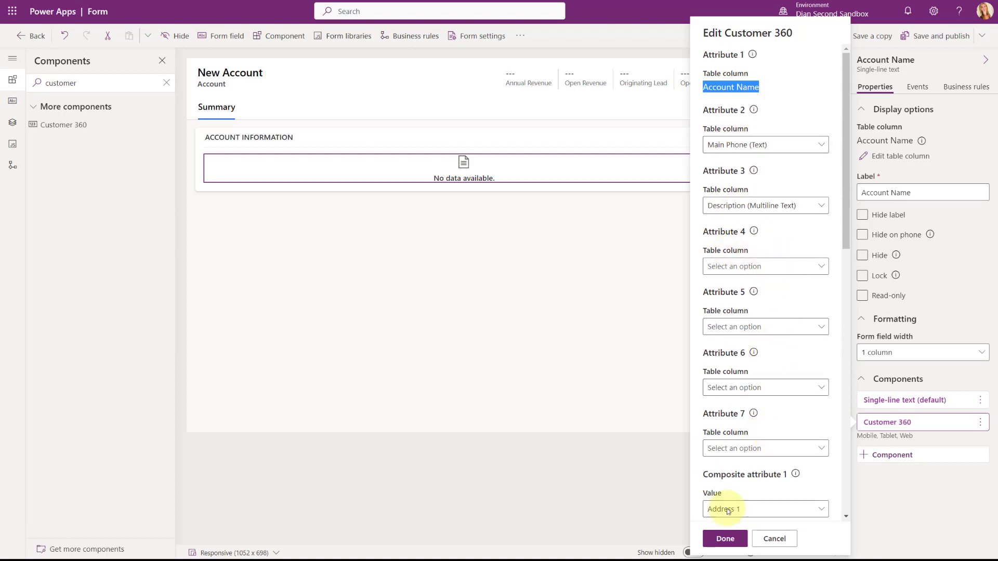
{"action": "left_click", "coordinate": [725, 539]}
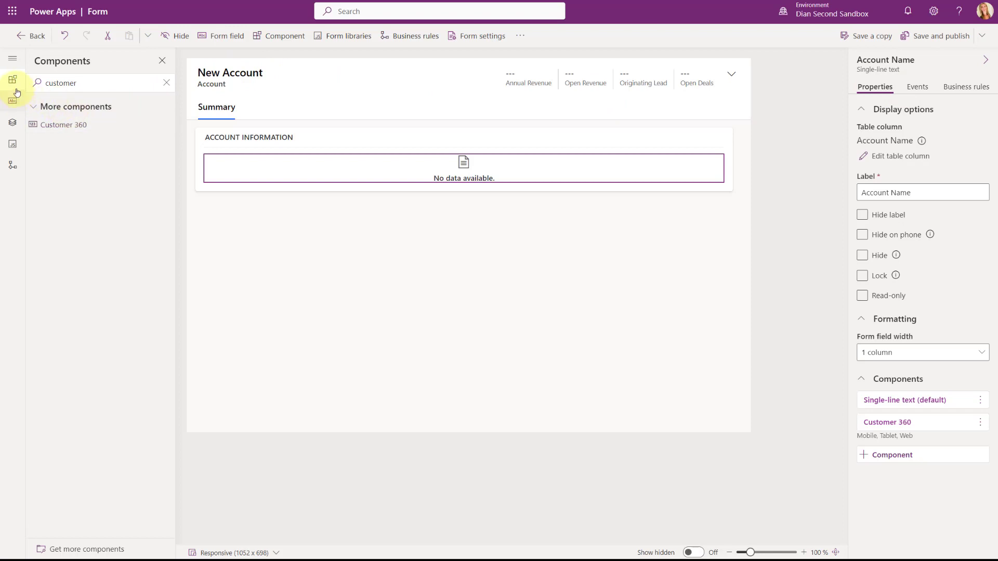
Step: Set the display name of the Account main form to Customer 360
{"action": "left_click", "coordinate": [13, 123]}
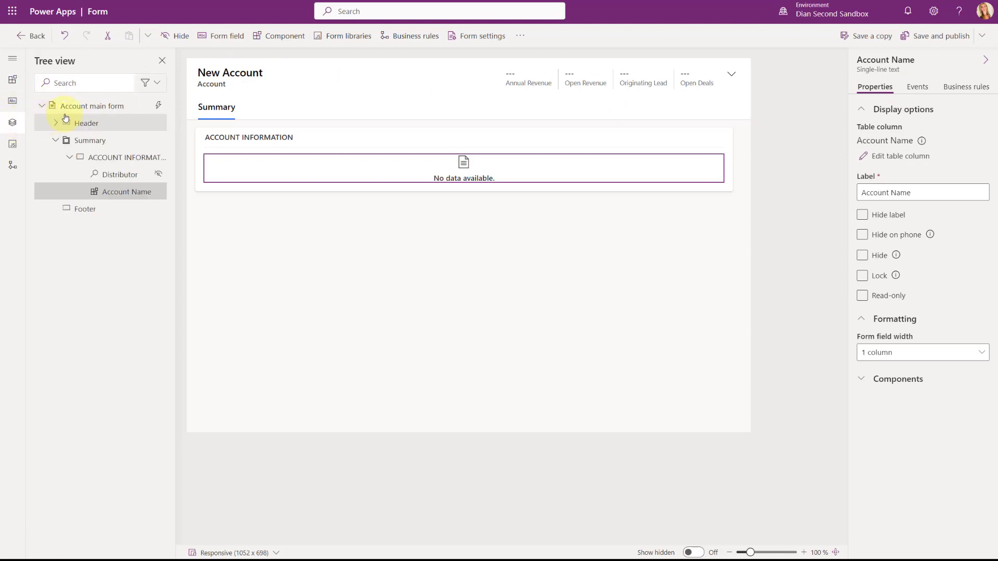
{"action": "left_click", "coordinate": [95, 107]}
{"action": "left_click_drag", "start_coordinate": [933, 157], "coordinate": [826, 157]}
{"action": "type", "text": "Custo"}
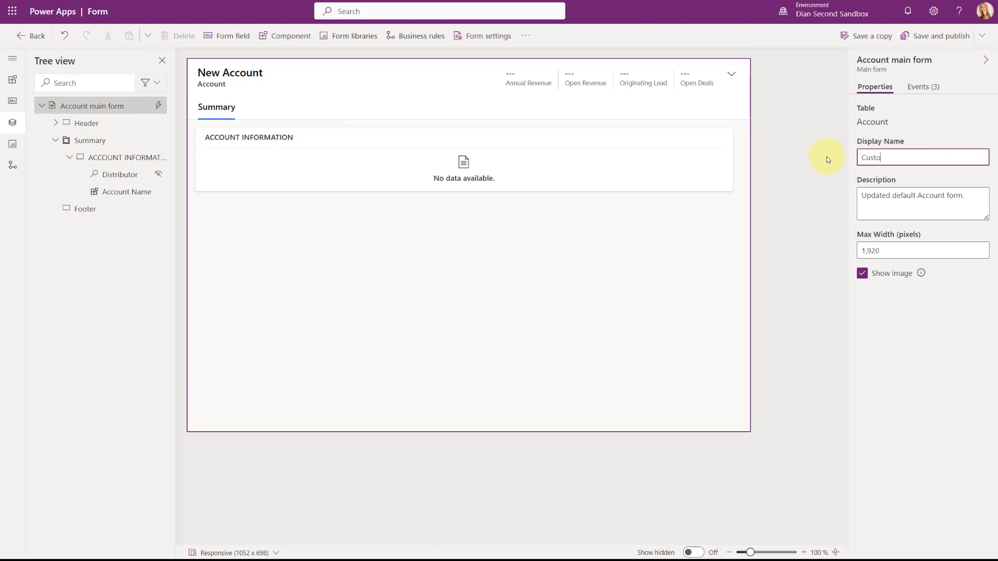
{"action": "type", "text": "mer 360"}
{"action": "type", "text": "Form"}
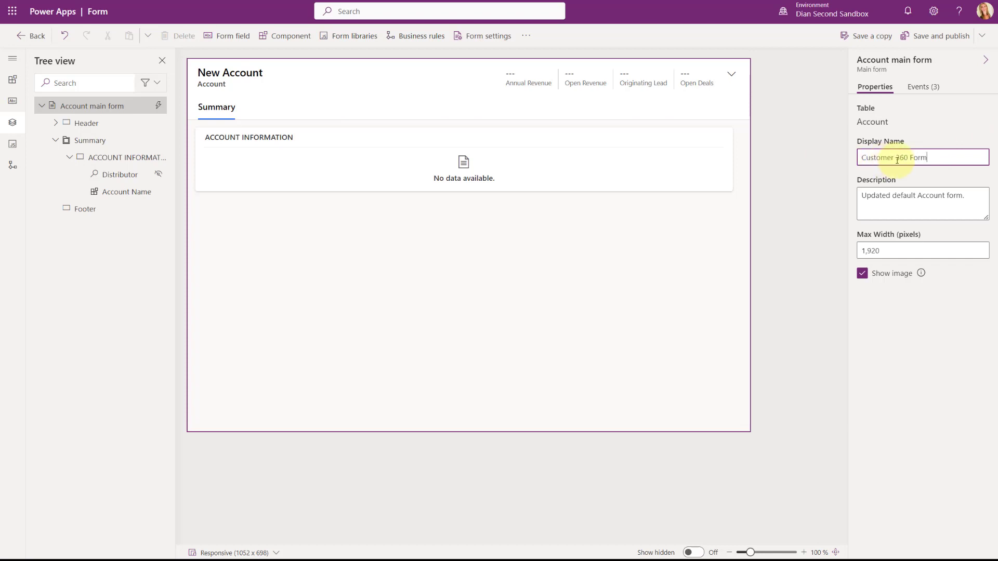
{"action": "left_click_drag", "start_coordinate": [908, 157], "coordinate": [972, 154]}
{"action": "key", "text": "BackSpace"}
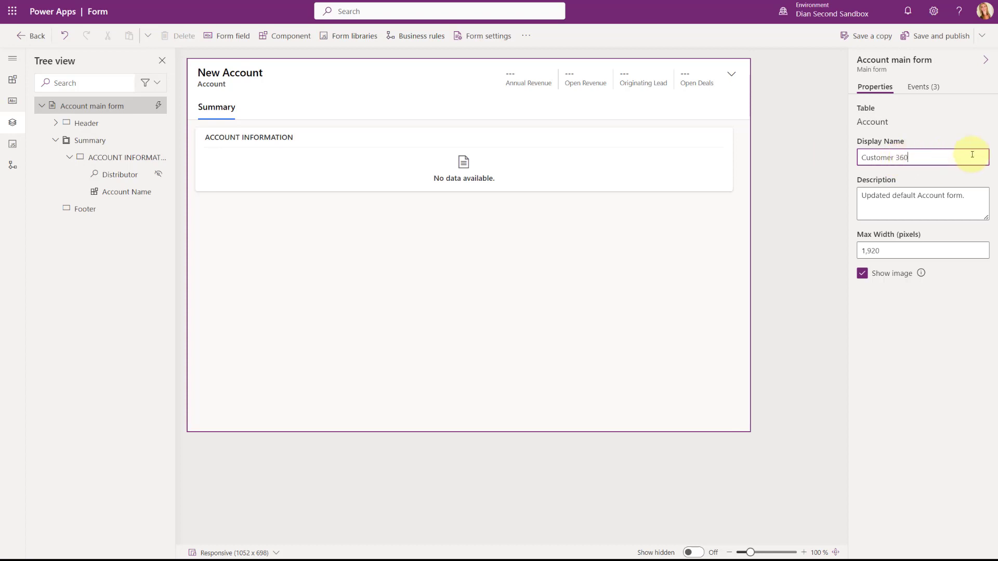
Step: Save and publish the Customer 360 form and return to the Account table's forms list
{"action": "left_click", "coordinate": [935, 39]}
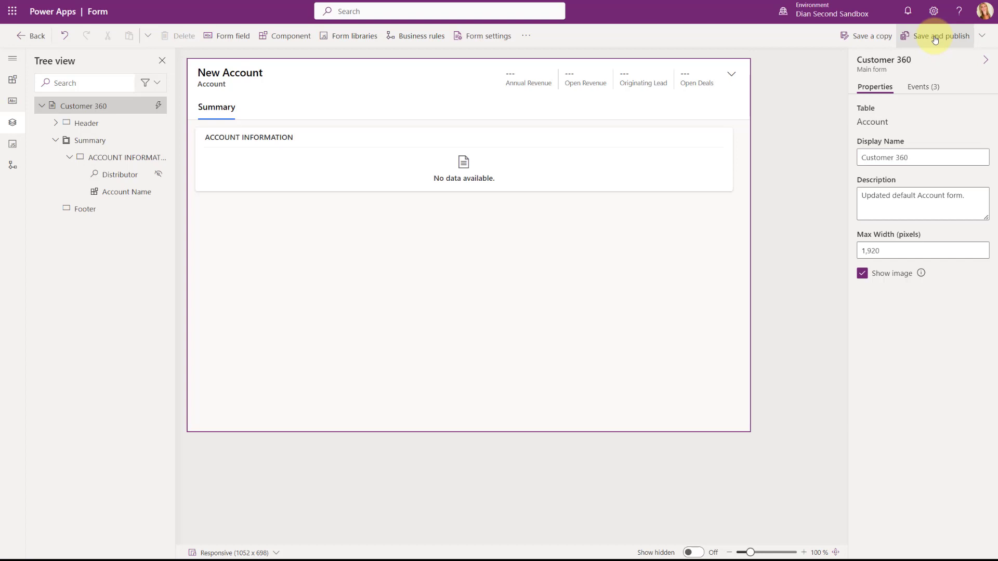
{"action": "left_click", "coordinate": [935, 39]}
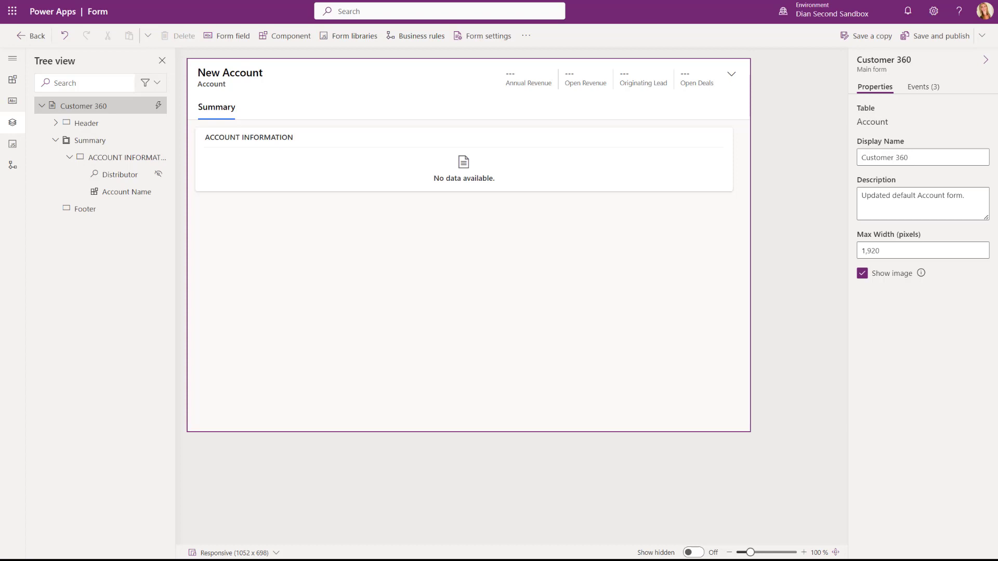
{"action": "left_click", "coordinate": [13, 100]}
{"action": "left_click", "coordinate": [31, 38]}
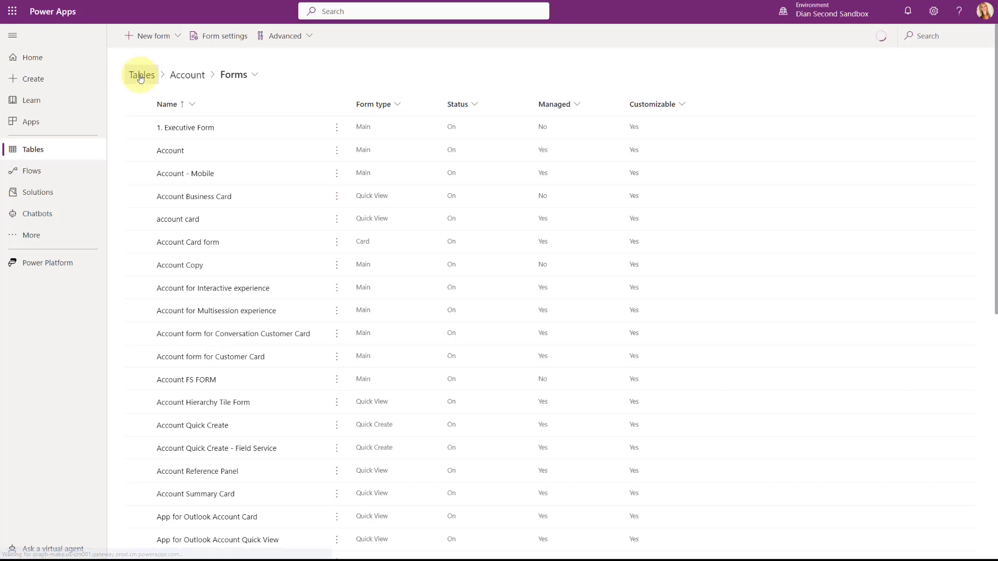
Step: Find the Case table among all tables and open its Case 2 main form for editing
{"action": "left_click", "coordinate": [140, 78]}
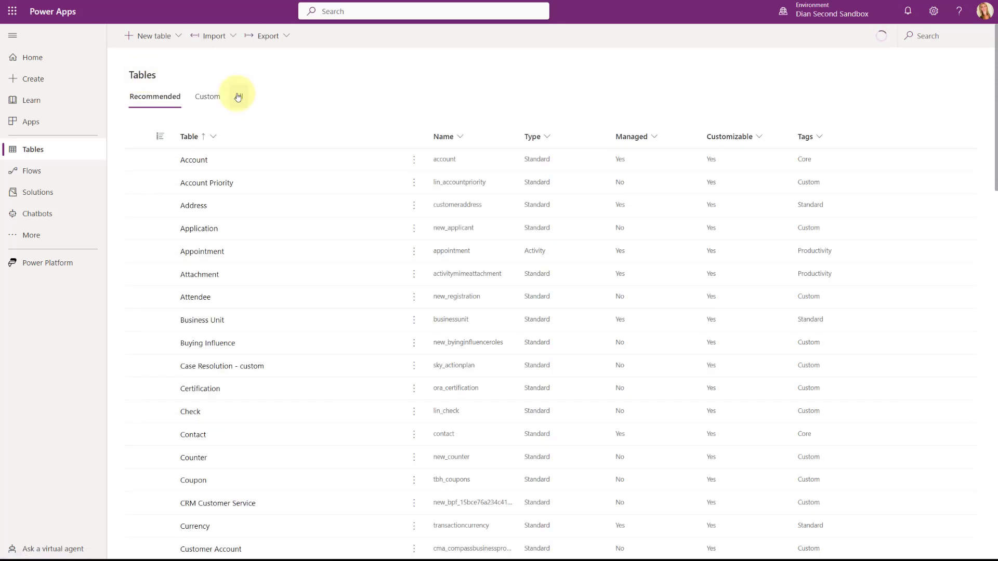
{"action": "left_click", "coordinate": [238, 96]}
{"action": "left_click", "coordinate": [924, 35]}
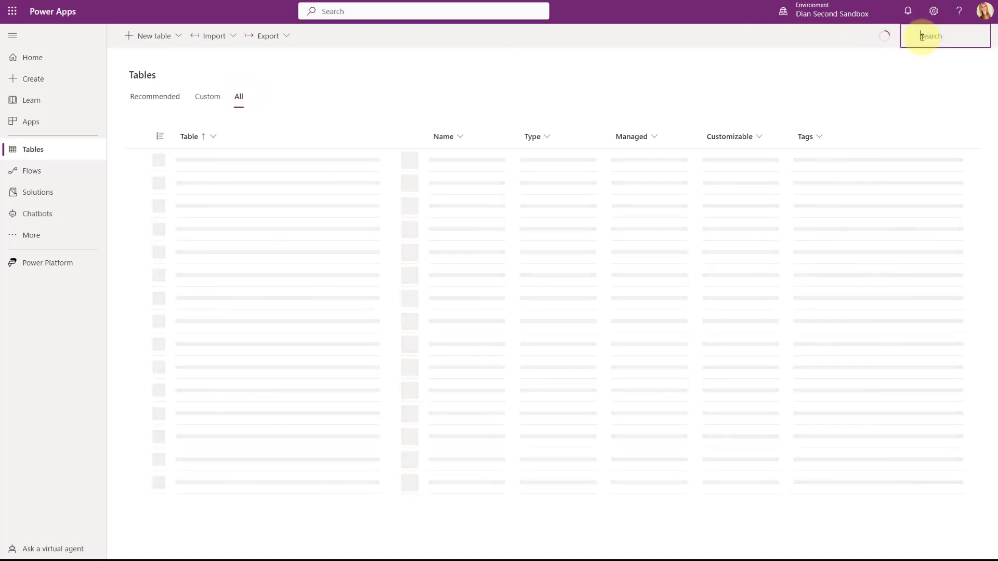
{"action": "type", "text": "case"}
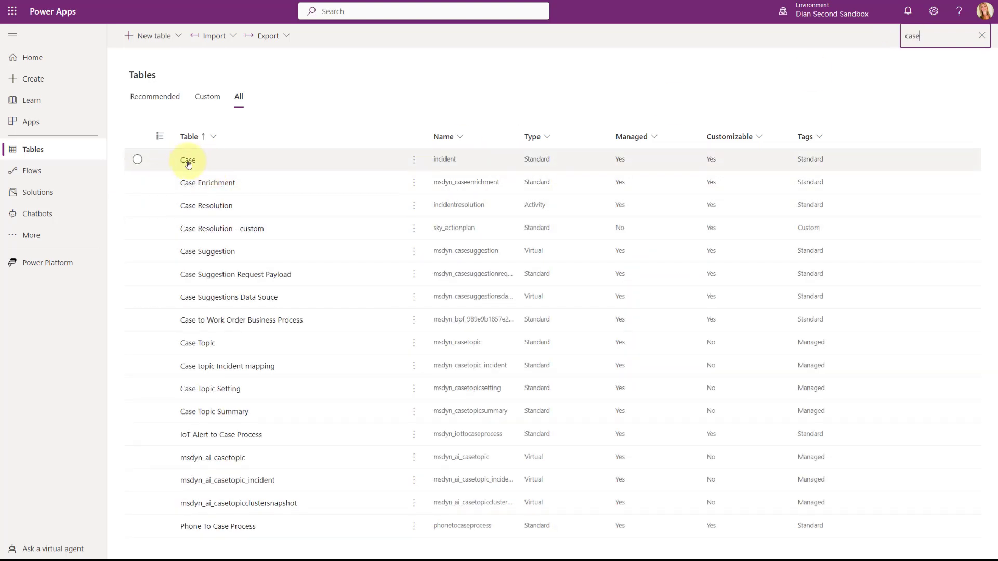
{"action": "left_click", "coordinate": [187, 162]}
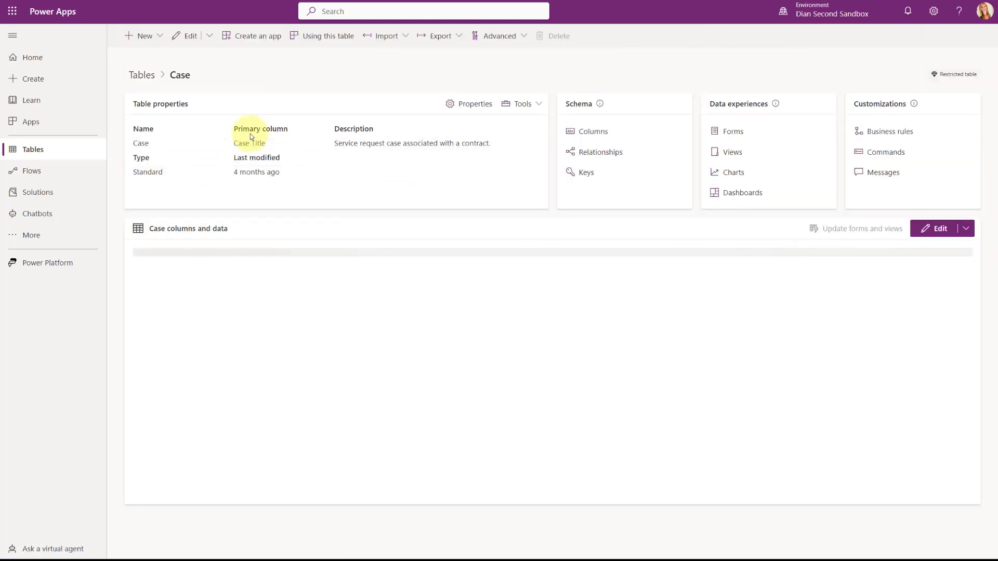
{"action": "left_click", "coordinate": [733, 132]}
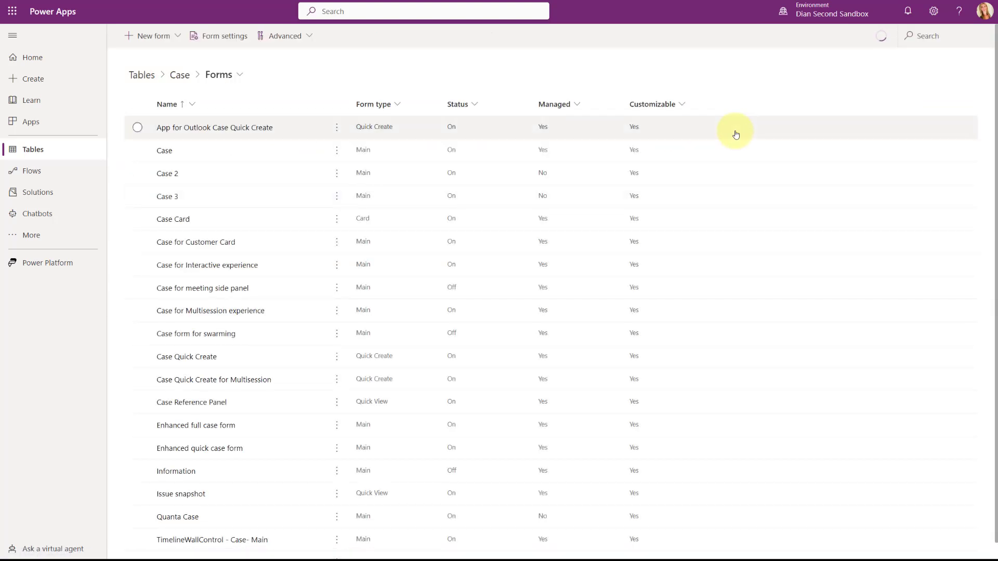
{"action": "left_click", "coordinate": [166, 175]}
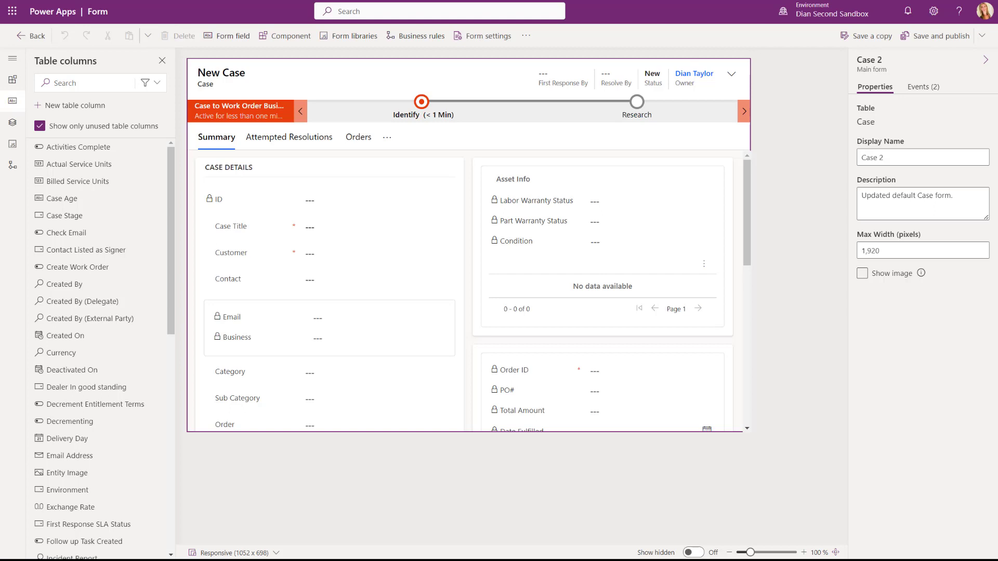
Step: Choose a Form component for the Customer lookup field in the CASE DETAILS section
{"action": "left_click", "coordinate": [329, 255]}
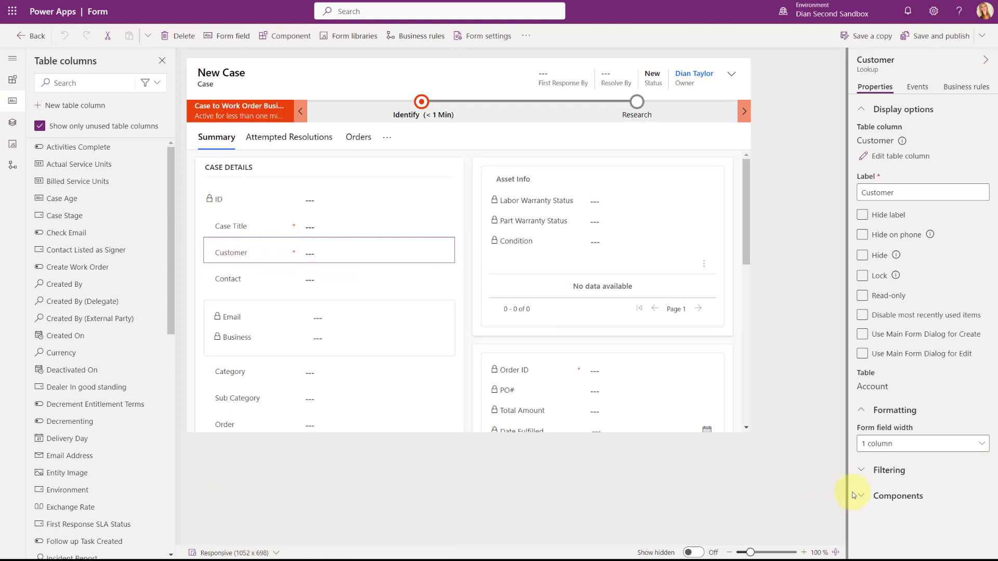
{"action": "left_click", "coordinate": [888, 496]}
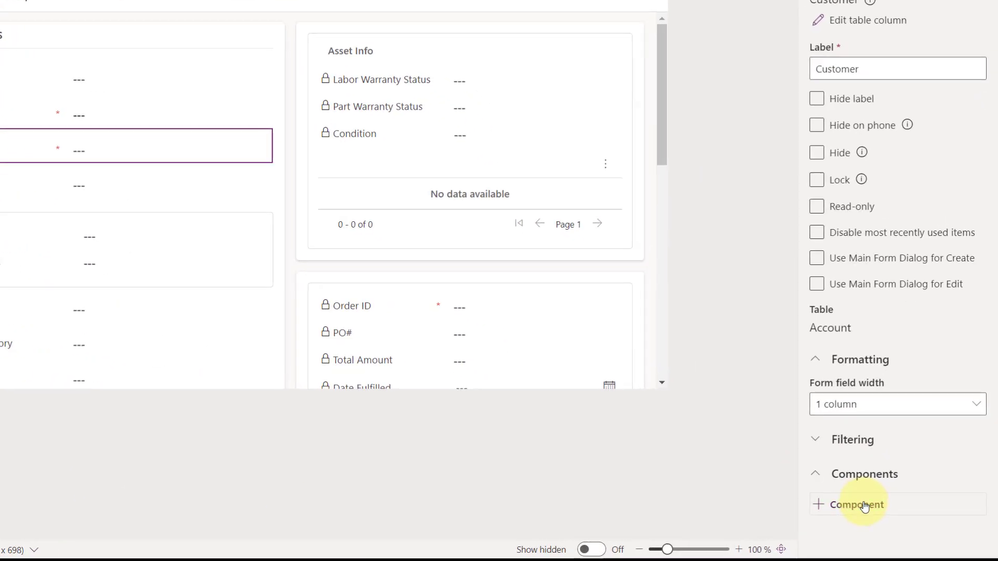
{"action": "left_click", "coordinate": [898, 520]}
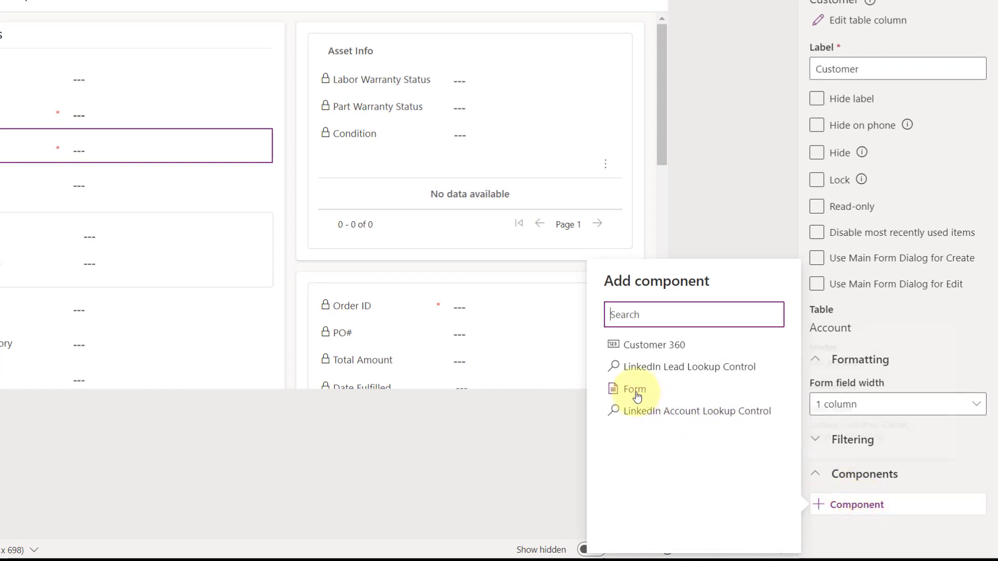
{"action": "mouse_move", "coordinate": [631, 395]}
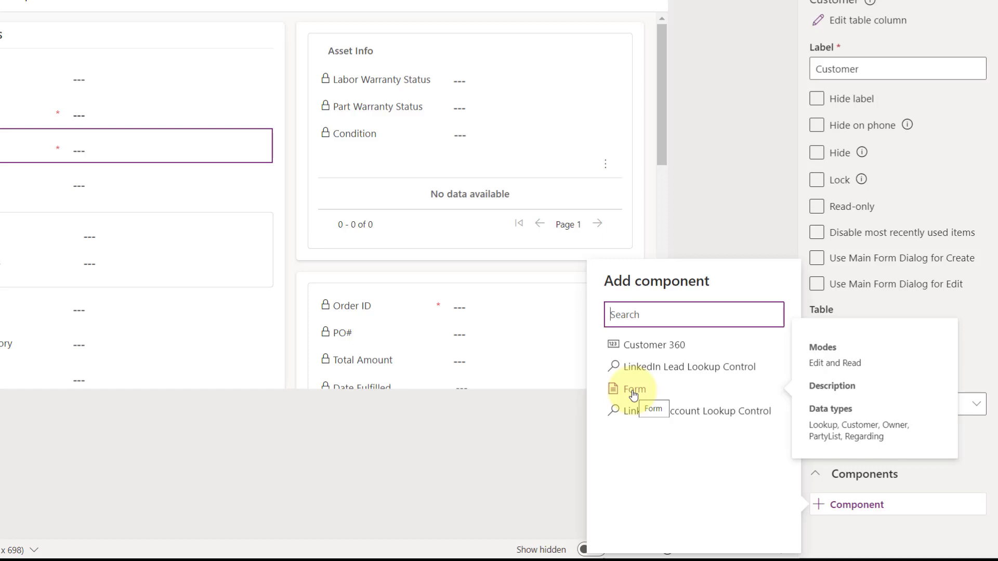
{"action": "left_click", "coordinate": [633, 393]}
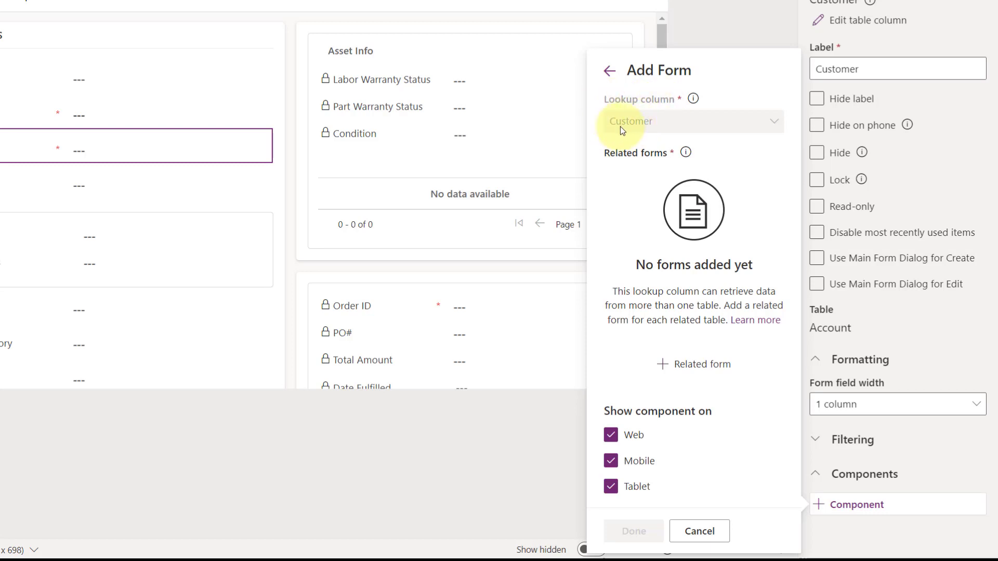
Step: Add the Account table's Customer 360 form as a related form of the Customer lookup's Form component
{"action": "left_click", "coordinate": [697, 367]}
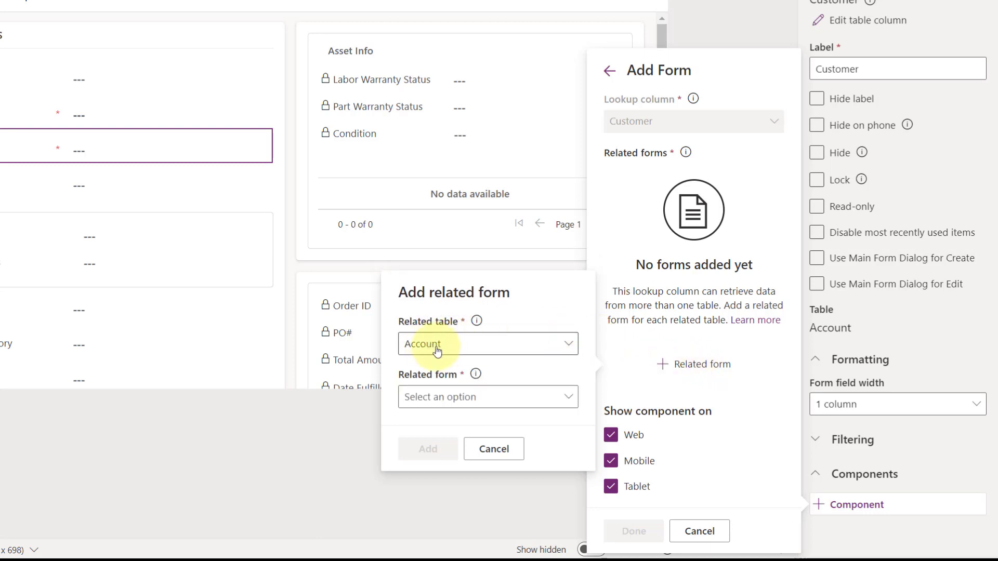
{"action": "left_click", "coordinate": [462, 399]}
{"action": "left_click", "coordinate": [462, 399]}
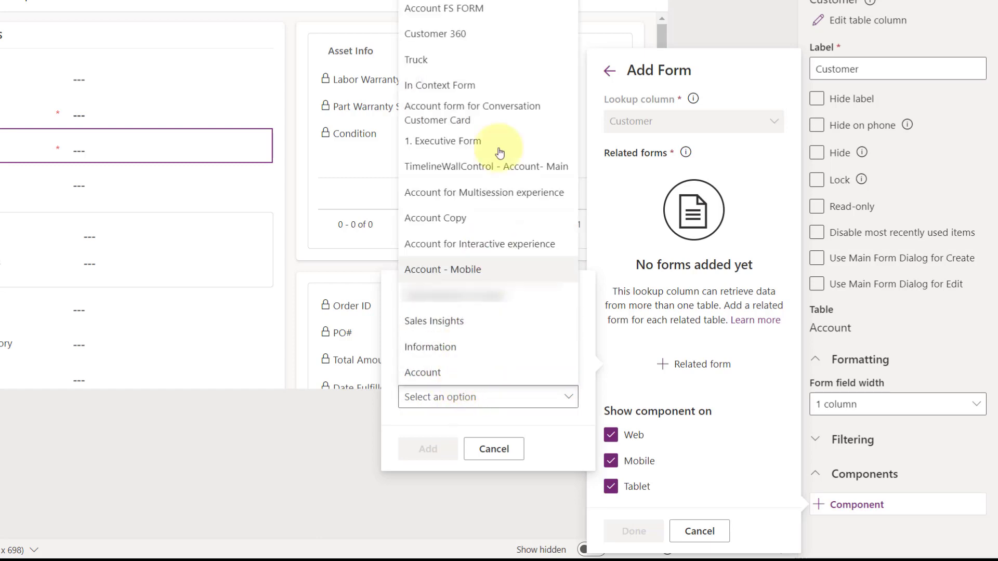
{"action": "left_click", "coordinate": [499, 33]}
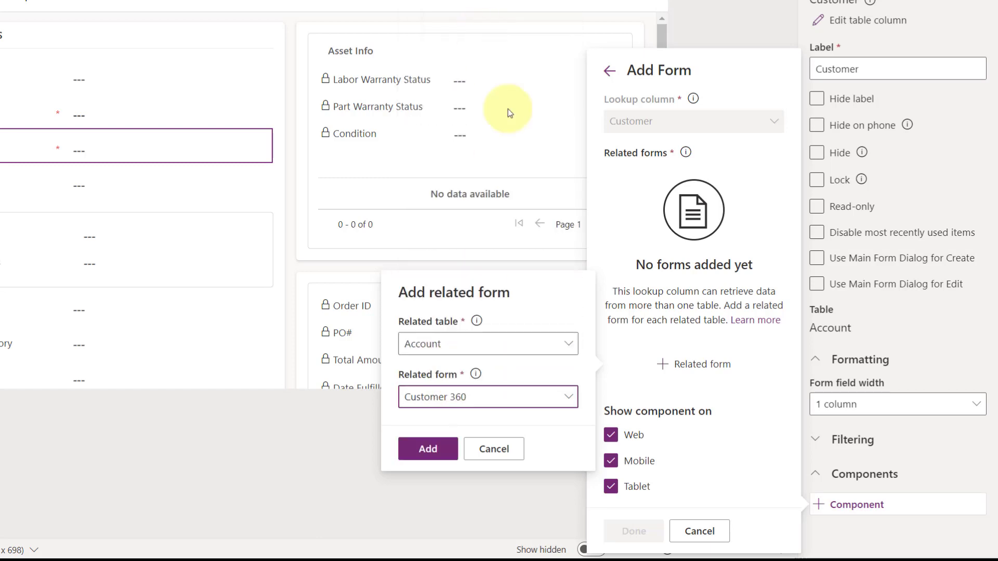
{"action": "left_click", "coordinate": [430, 449]}
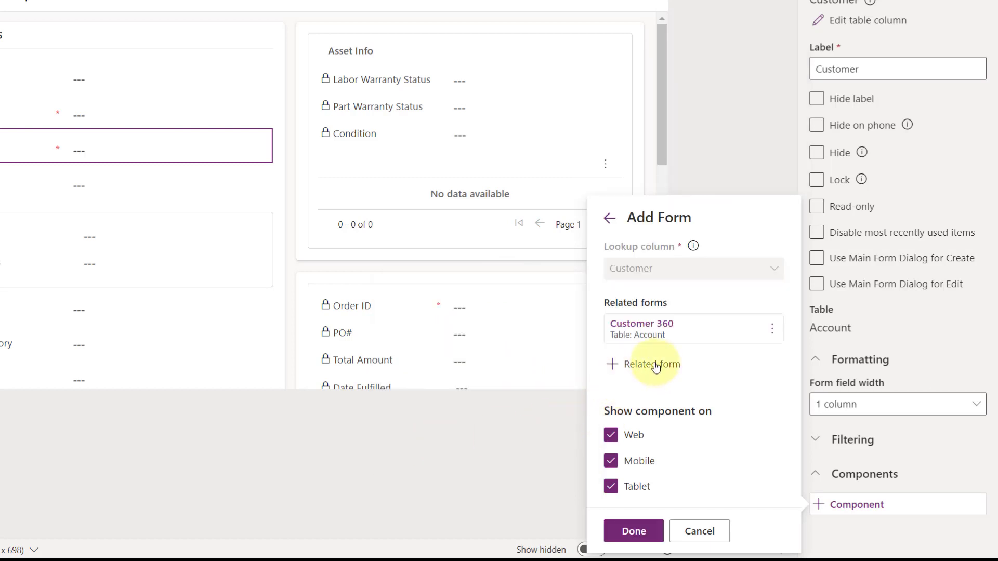
Step: Add the Contact table's Customer 360 form as a second related form and apply the Form component to the Customer lookup
{"action": "left_click", "coordinate": [655, 365]}
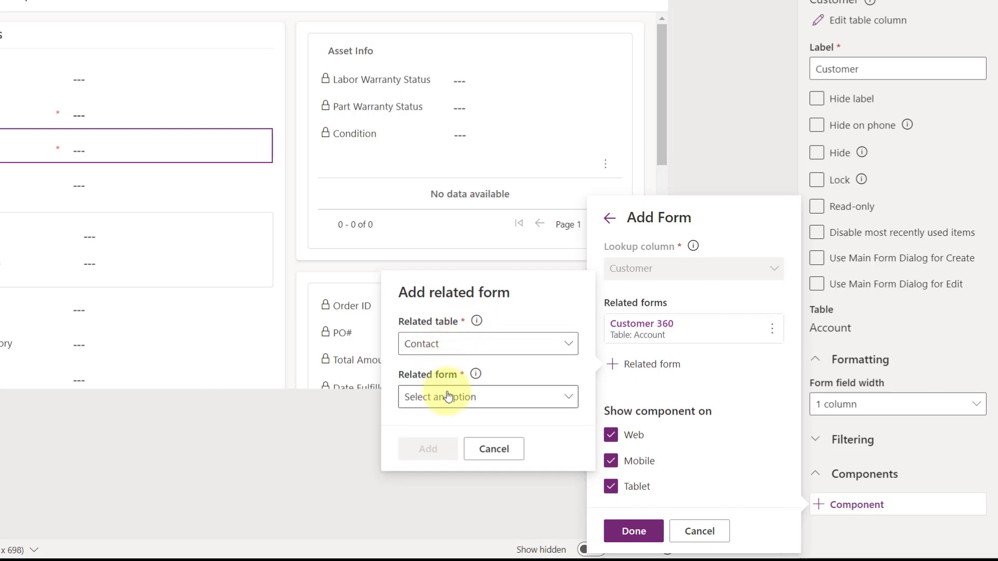
{"action": "left_click", "coordinate": [448, 396]}
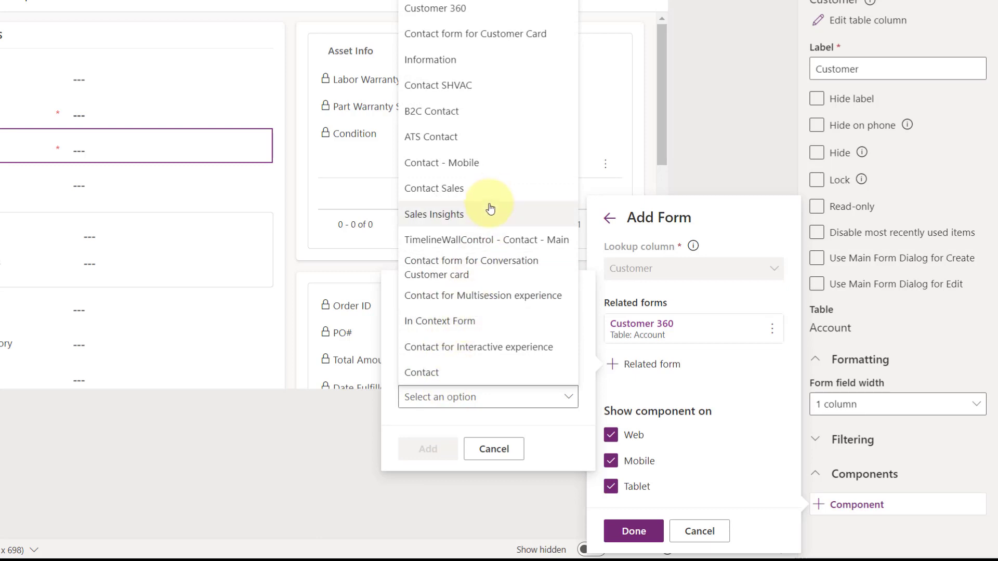
{"action": "left_click", "coordinate": [435, 8]}
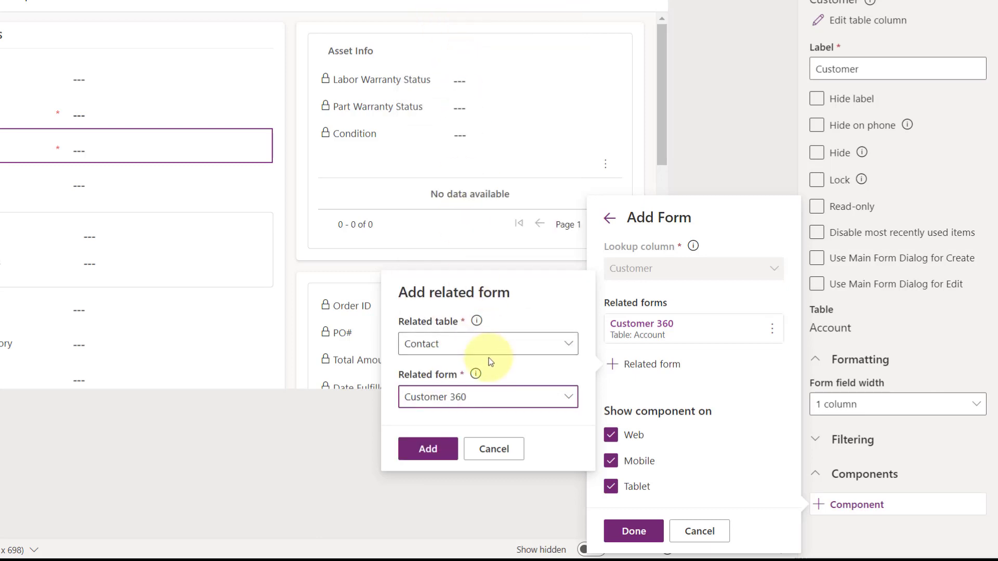
{"action": "left_click", "coordinate": [425, 448]}
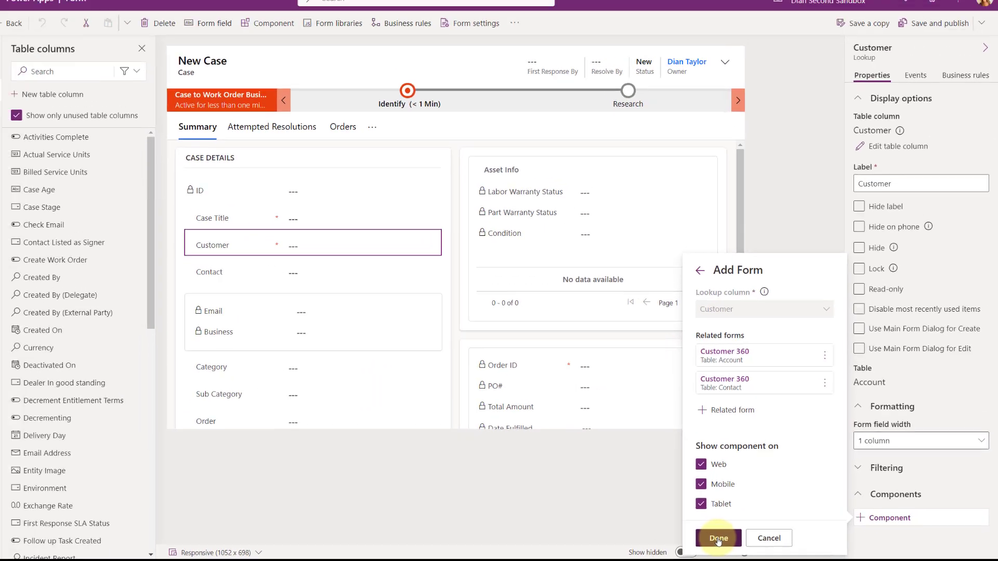
{"action": "left_click", "coordinate": [633, 530]}
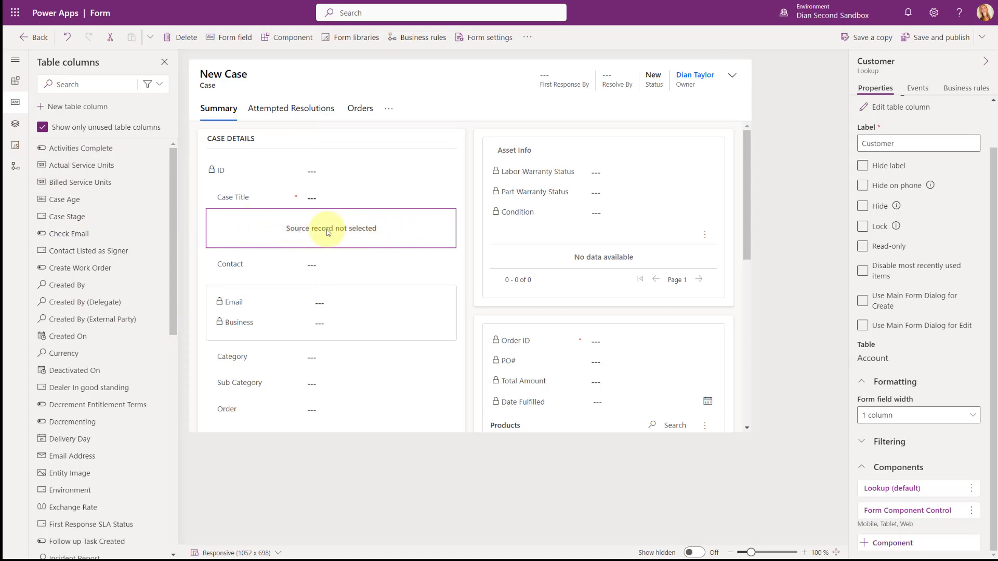
Step: Place another Customer column below Case Title, above the embedded form component in CASE DETAILS, and save and publish the Case form
{"action": "left_click", "coordinate": [42, 128]}
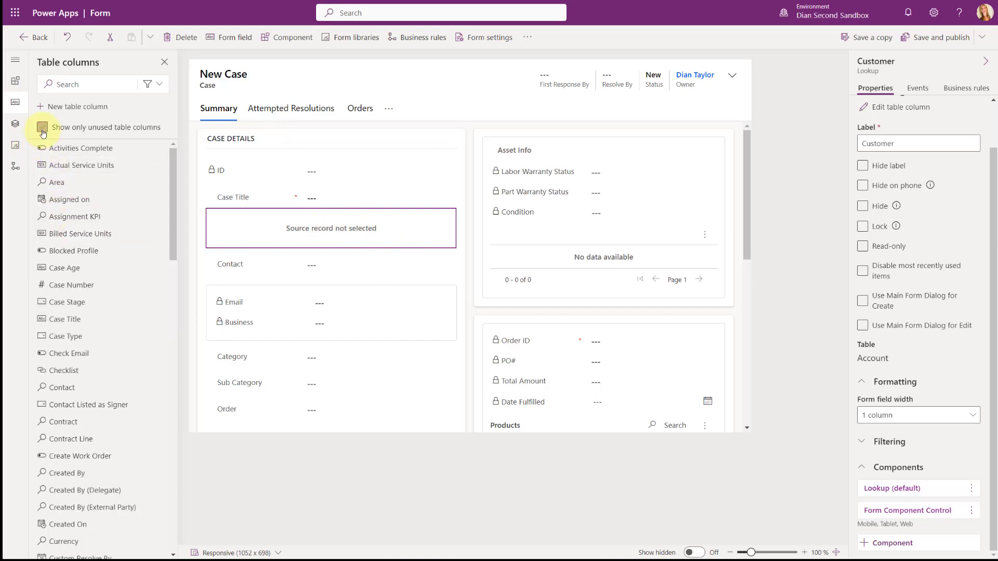
{"action": "left_click", "coordinate": [88, 84]}
{"action": "type", "text": "custom"}
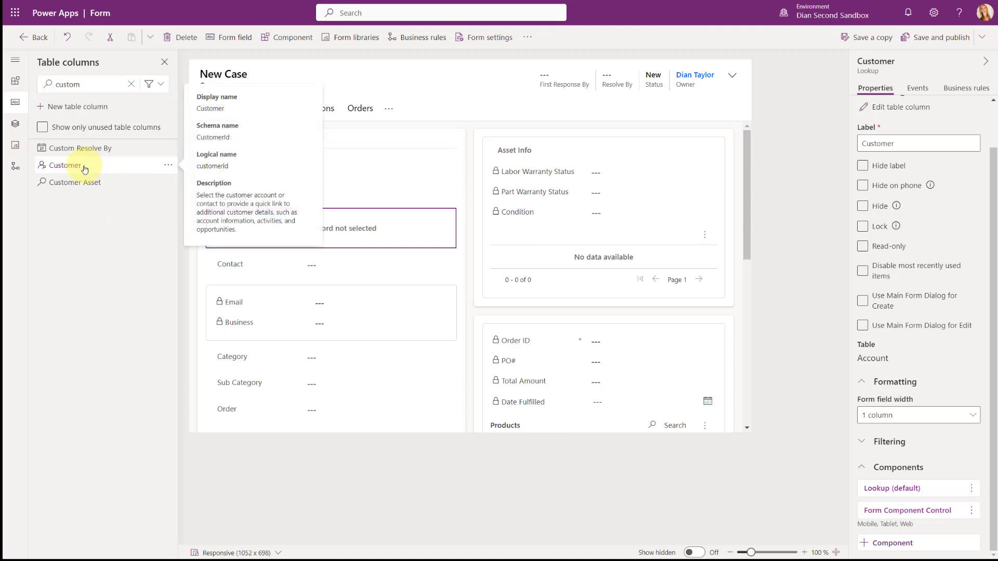
{"action": "left_click_drag", "start_coordinate": [86, 169], "coordinate": [261, 210]}
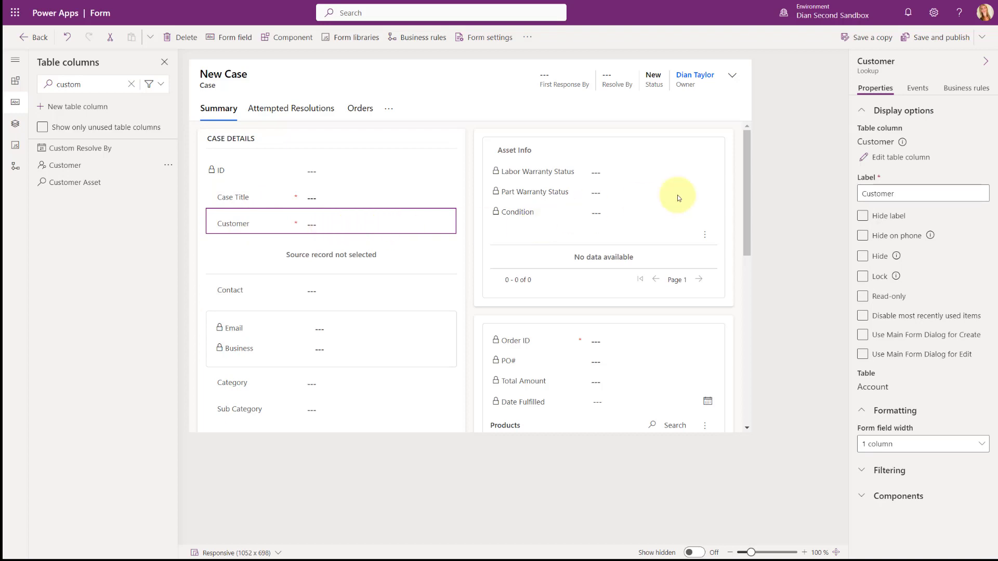
{"action": "left_click", "coordinate": [938, 42]}
Step: Leave the form editor, find the Customer Service workspace app among the apps, and open it for editing
{"action": "left_click", "coordinate": [33, 37]}
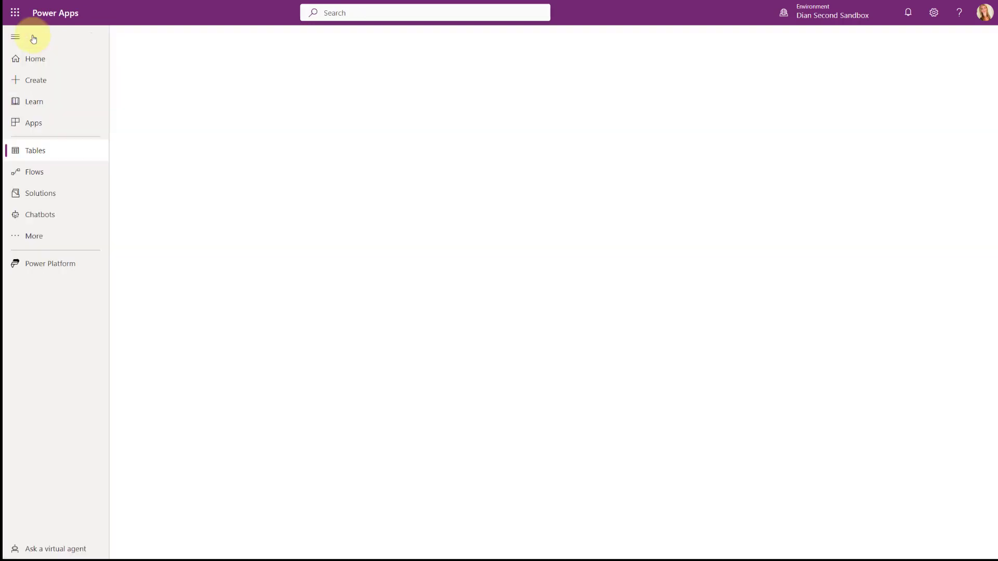
{"action": "left_click", "coordinate": [34, 125]}
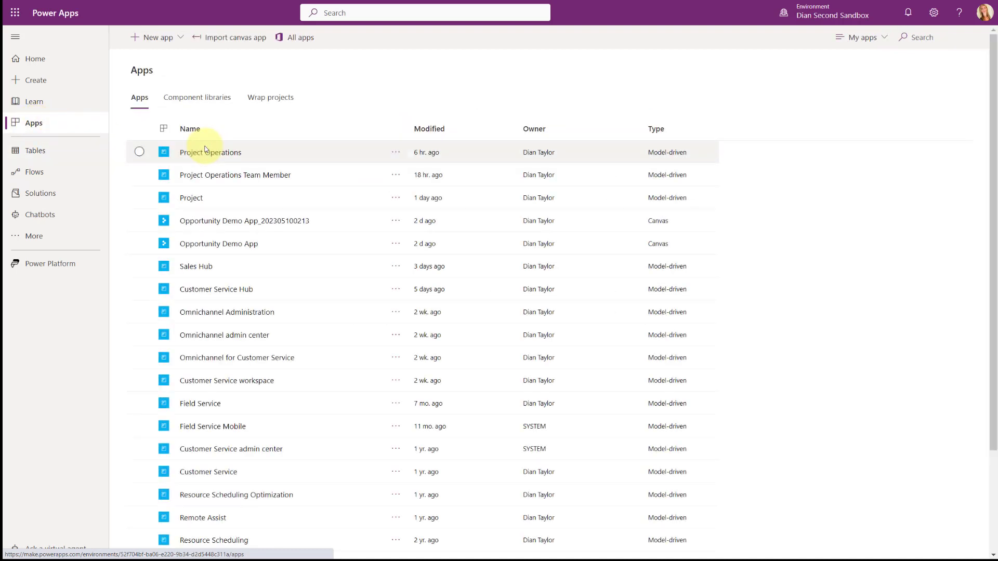
{"action": "left_click", "coordinate": [925, 37]}
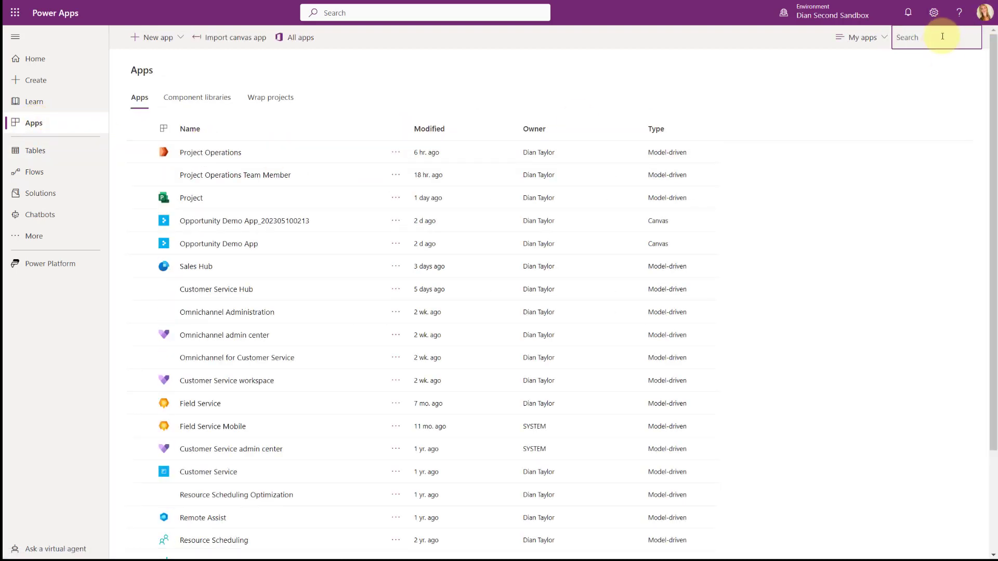
{"action": "type", "text": "customer"}
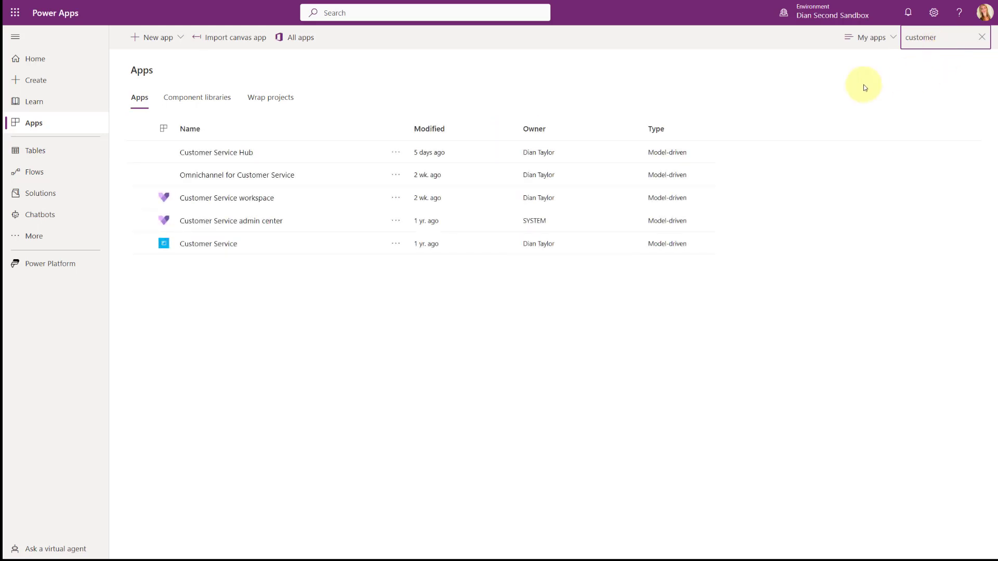
{"action": "left_click", "coordinate": [395, 198]}
{"action": "left_click", "coordinate": [410, 216]}
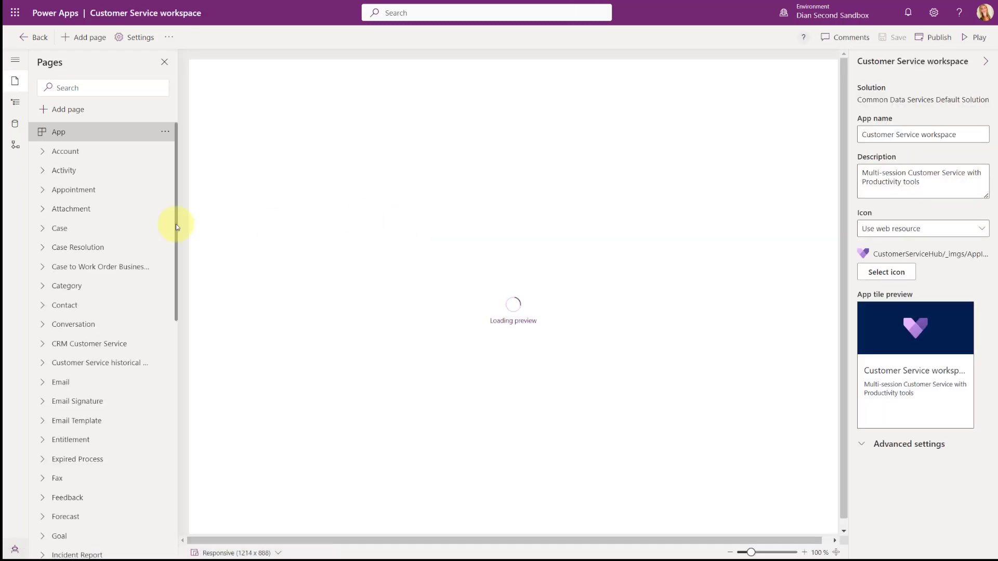
Step: Include the Account table's Customer 360 main form in the Customer Service workspace app
{"action": "left_click", "coordinate": [42, 151]}
{"action": "left_click", "coordinate": [76, 168]}
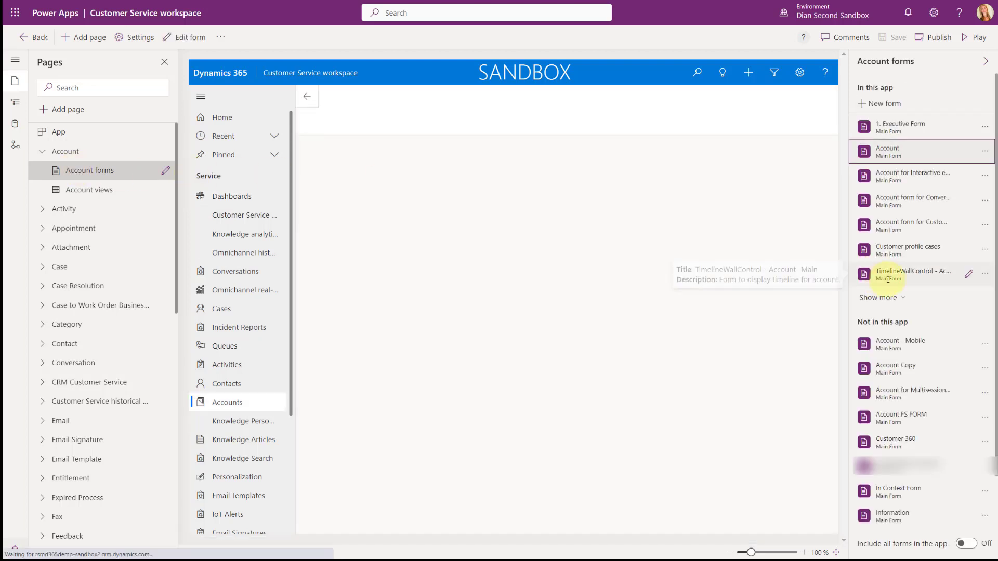
{"action": "scroll", "coordinate": [925, 391], "scroll_direction": "down", "scroll_amount": 3}
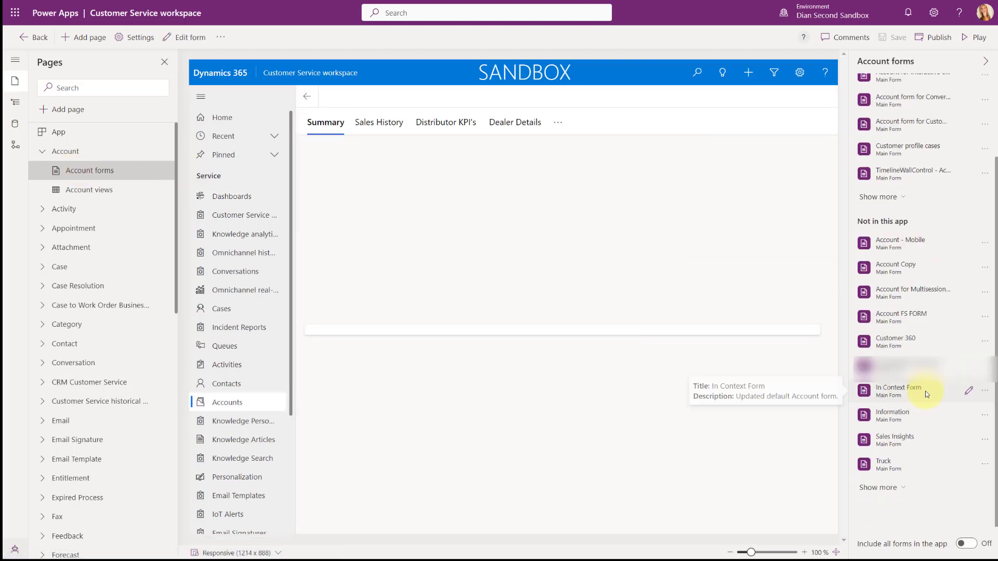
{"action": "scroll", "coordinate": [917, 476], "scroll_direction": "down", "scroll_amount": 2}
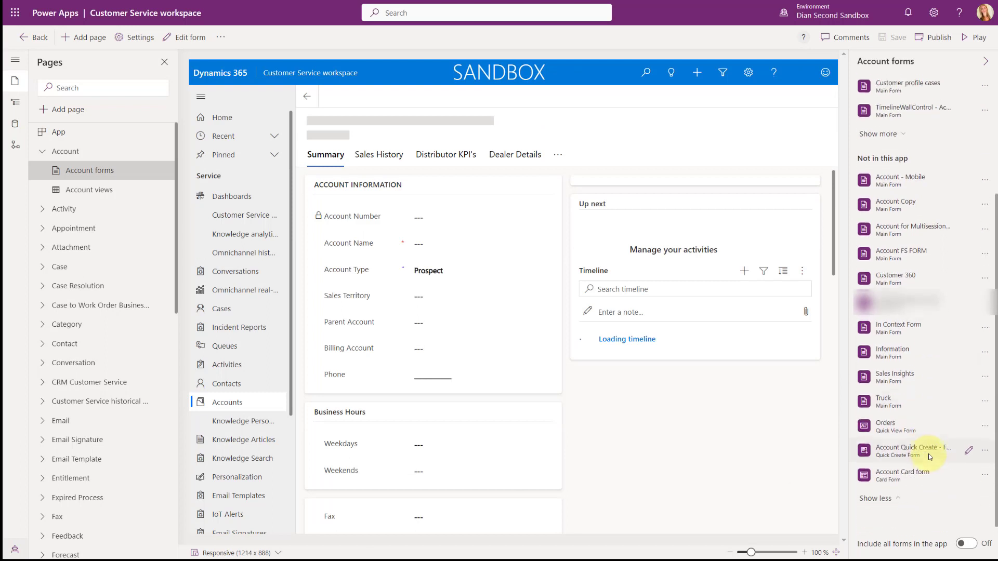
{"action": "left_click", "coordinate": [928, 455]}
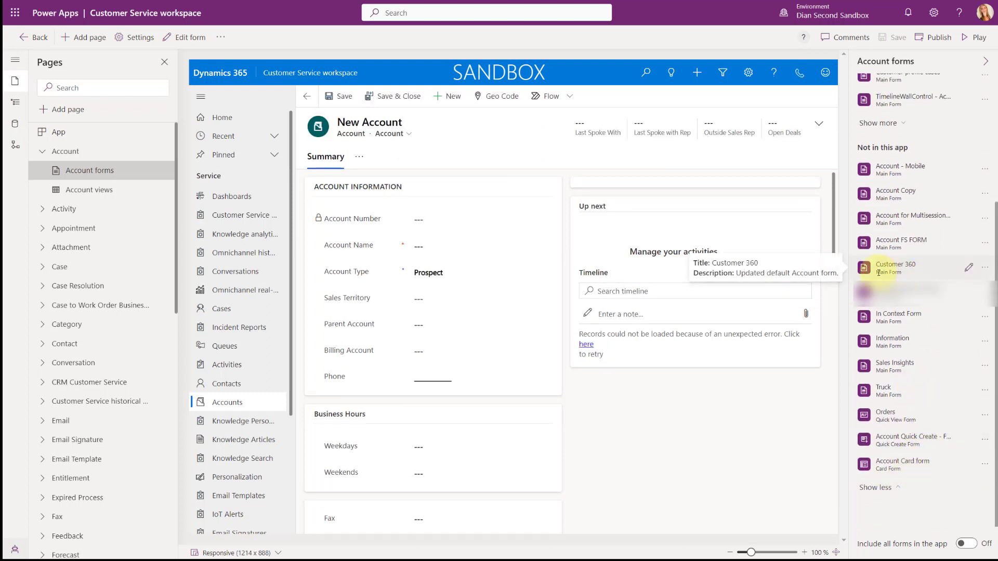
{"action": "left_click", "coordinate": [985, 267]}
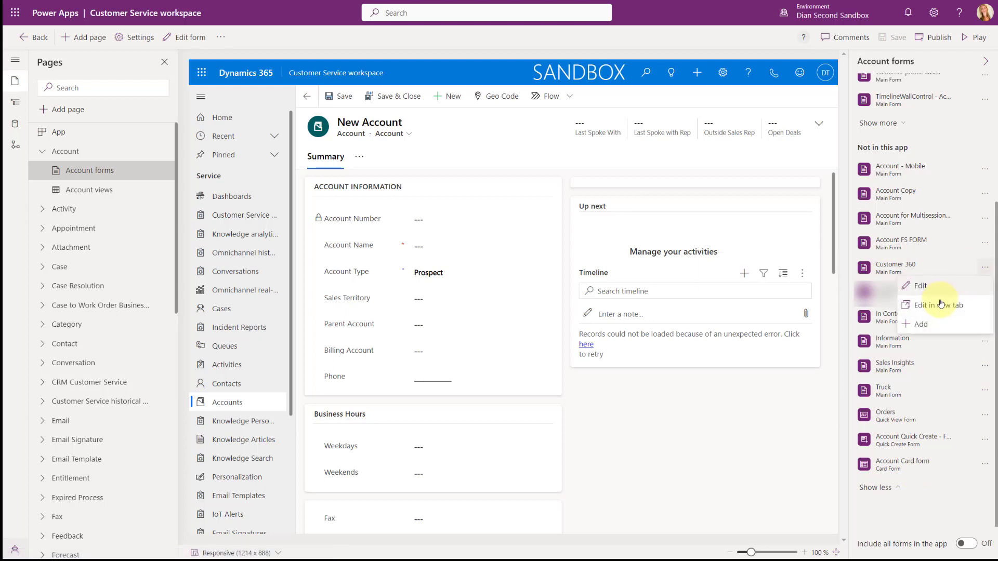
{"action": "left_click", "coordinate": [919, 324]}
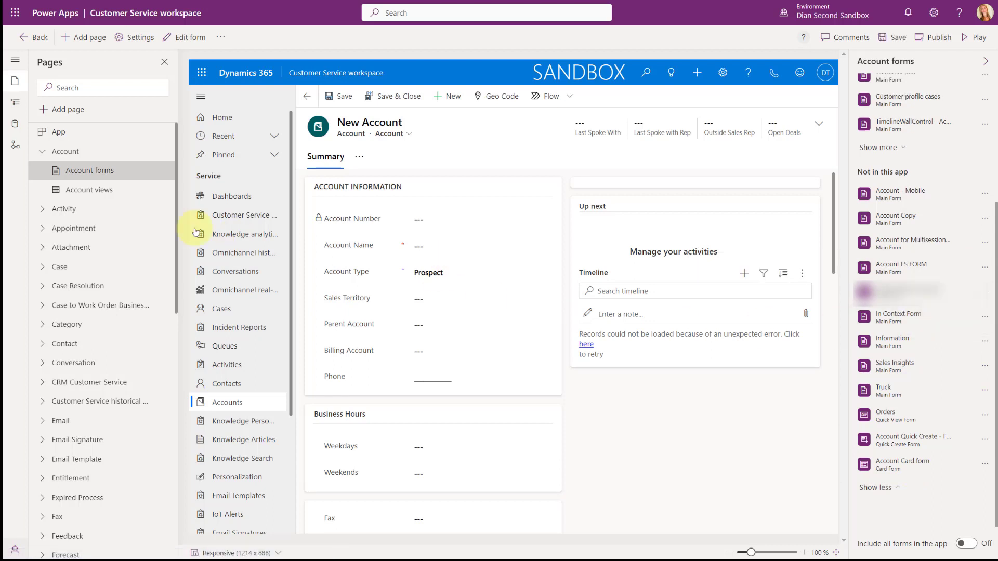
Step: Include the Contact table's Customer 360 main form in the app, then save and publish the app
{"action": "left_click", "coordinate": [41, 345]}
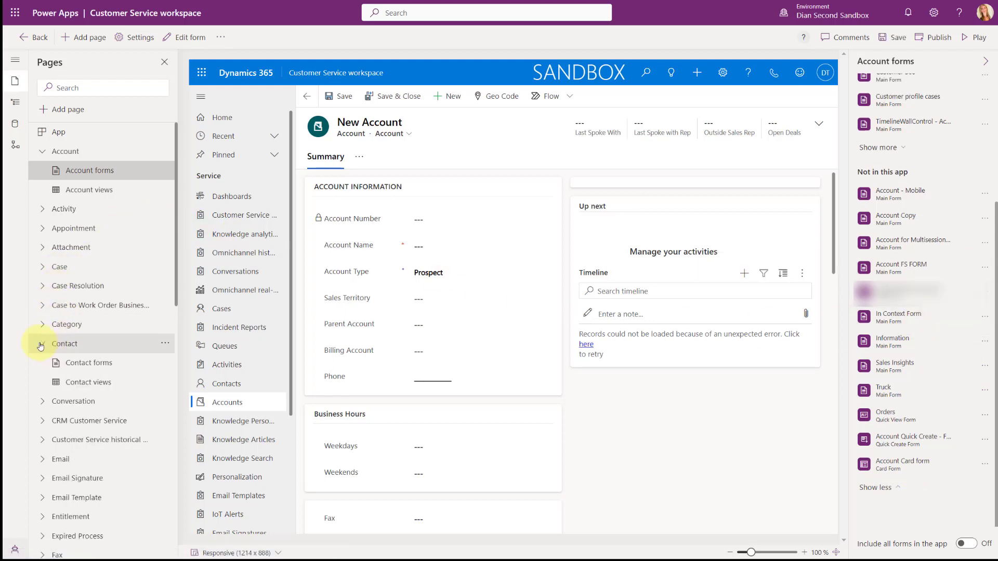
{"action": "left_click", "coordinate": [81, 364]}
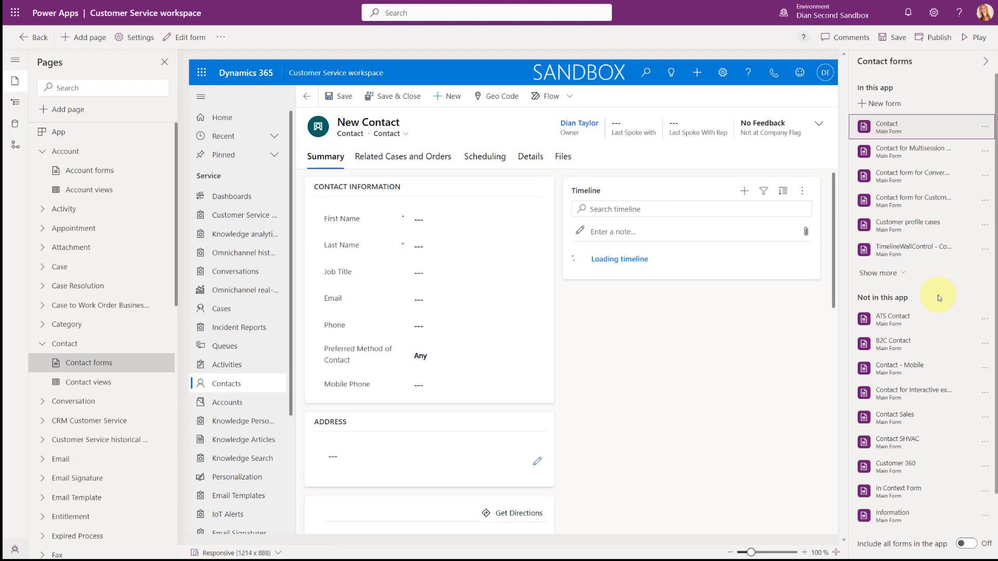
{"action": "scroll", "coordinate": [922, 346], "scroll_direction": "down", "scroll_amount": 1}
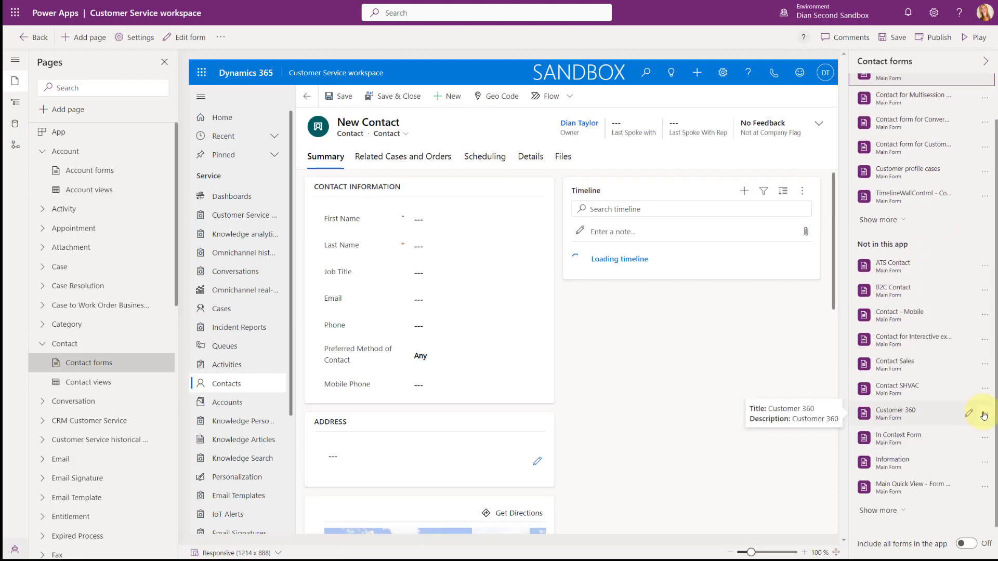
{"action": "left_click", "coordinate": [984, 413]}
{"action": "left_click", "coordinate": [921, 471]}
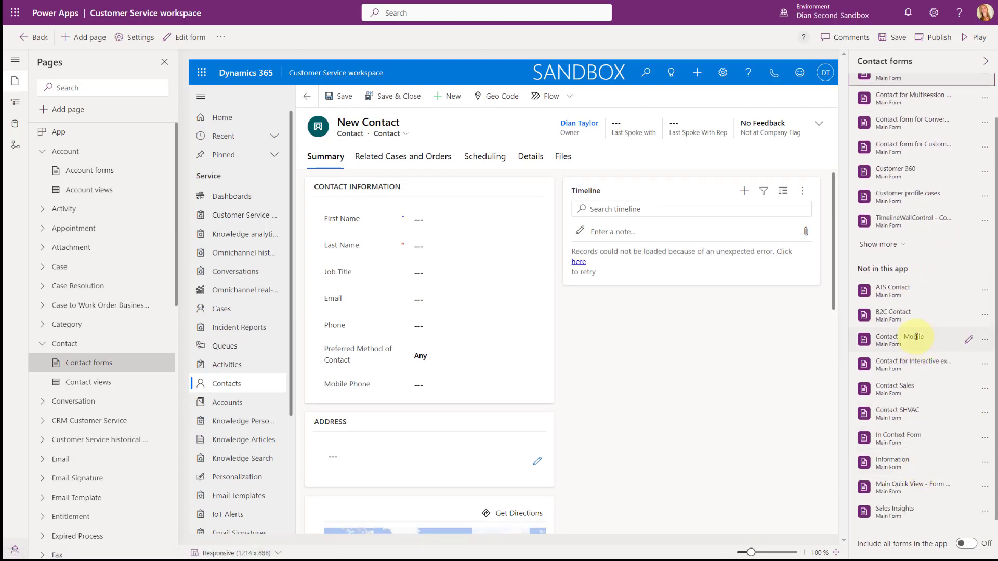
{"action": "scroll", "coordinate": [898, 234], "scroll_direction": "up", "scroll_amount": 1}
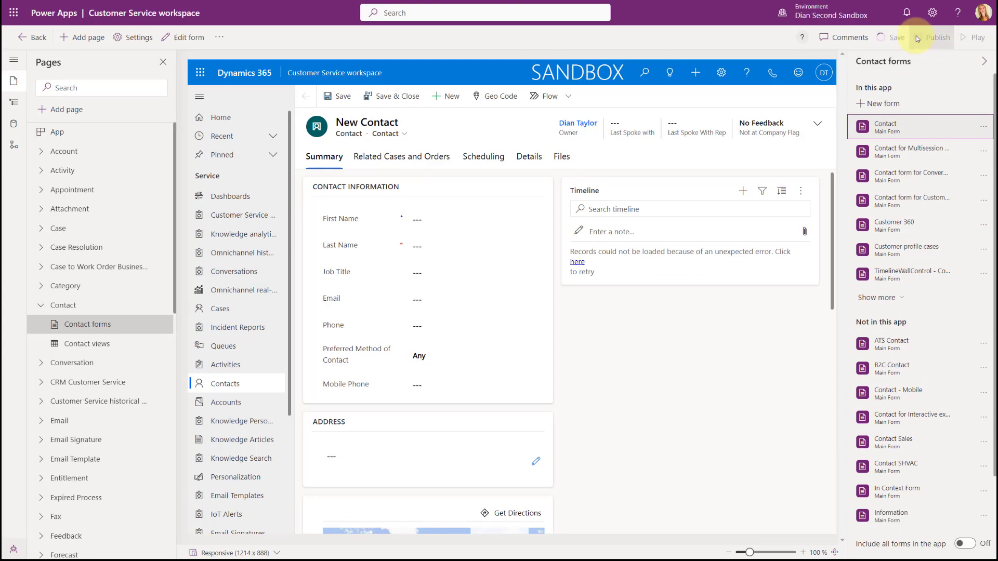
{"action": "left_click", "coordinate": [936, 38]}
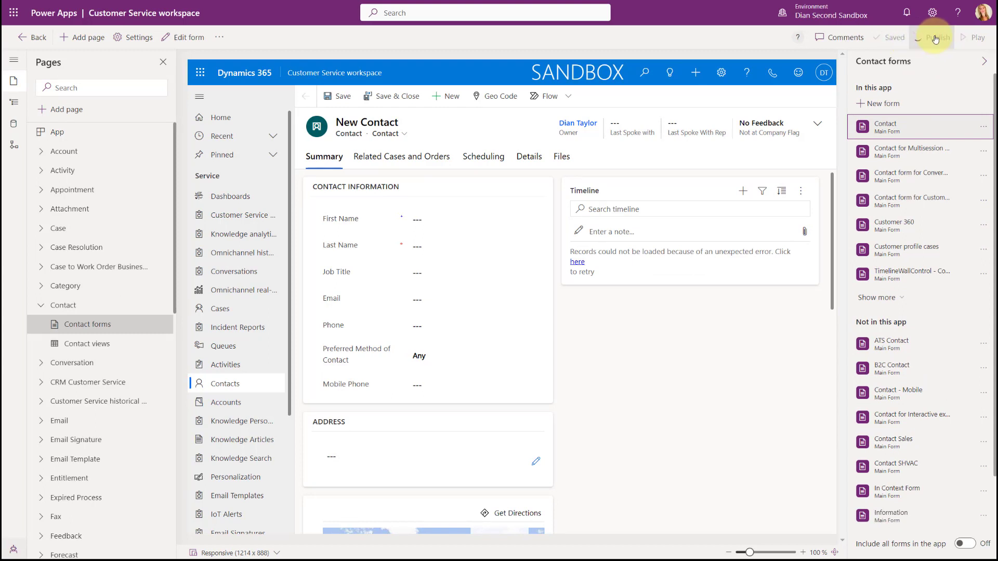